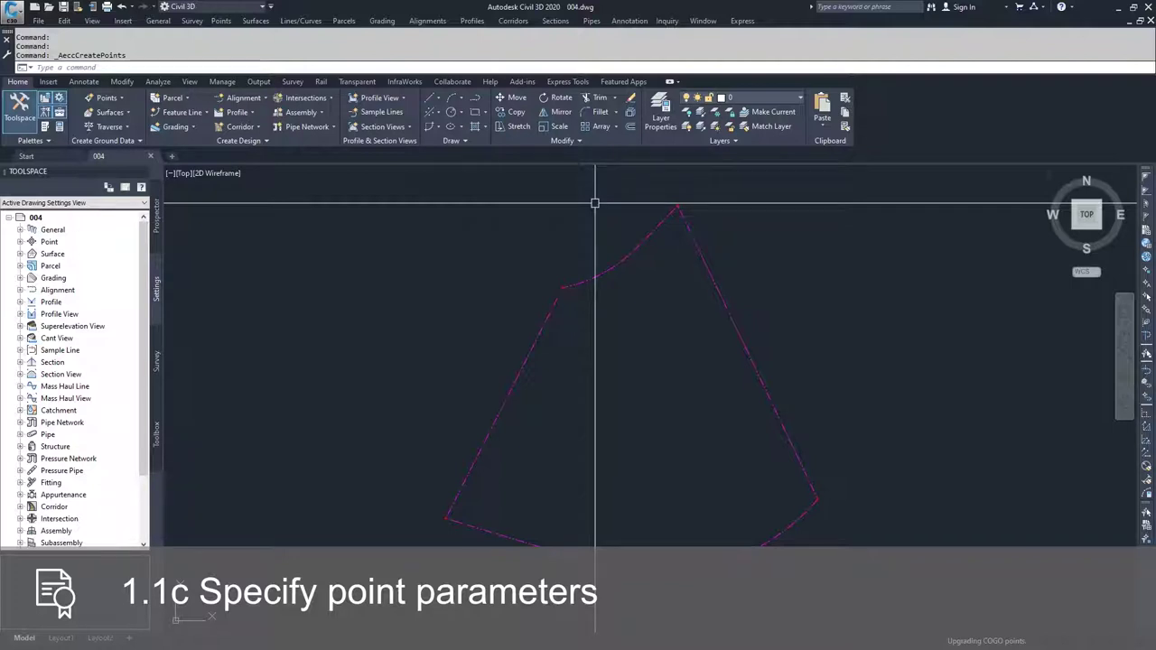
Step: Open the Point Creation Tools and expand the Create Points parameter settings
{"action": "left_click", "coordinate": [121, 99]}
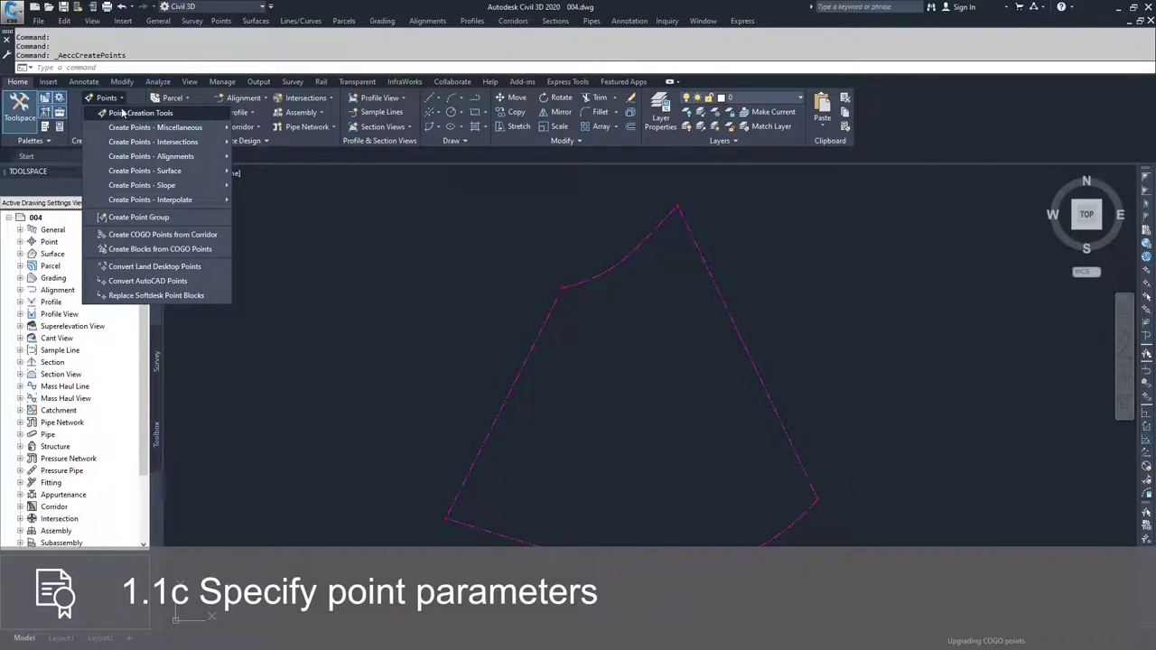
{"action": "left_click", "coordinate": [122, 112]}
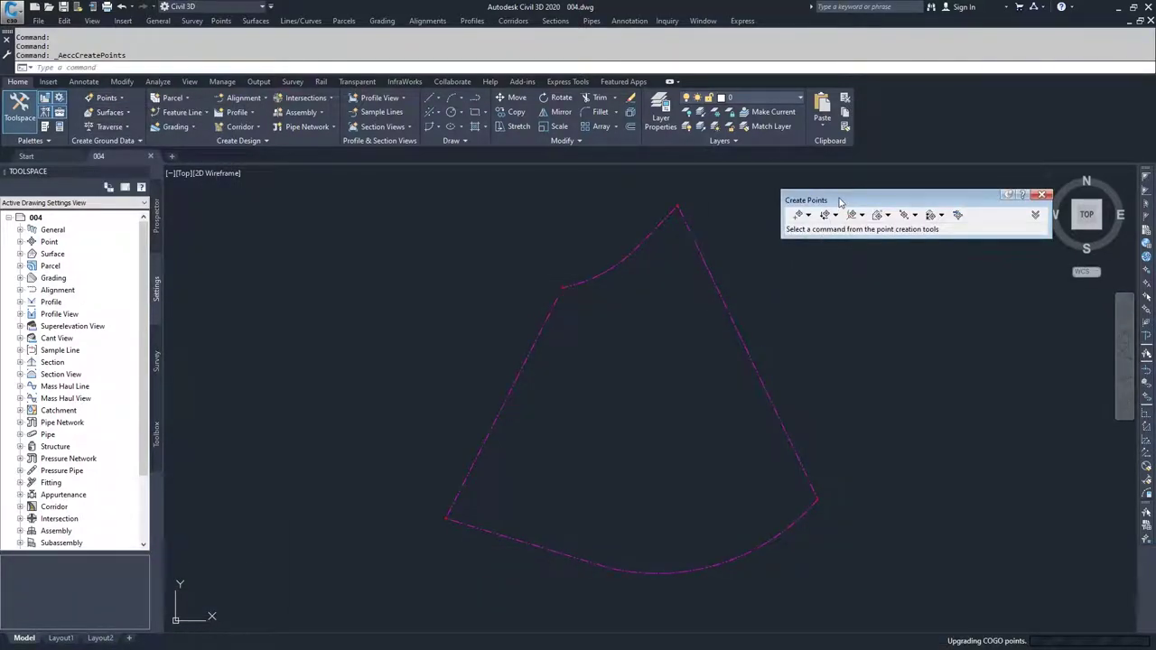
{"action": "left_click", "coordinate": [1035, 216]}
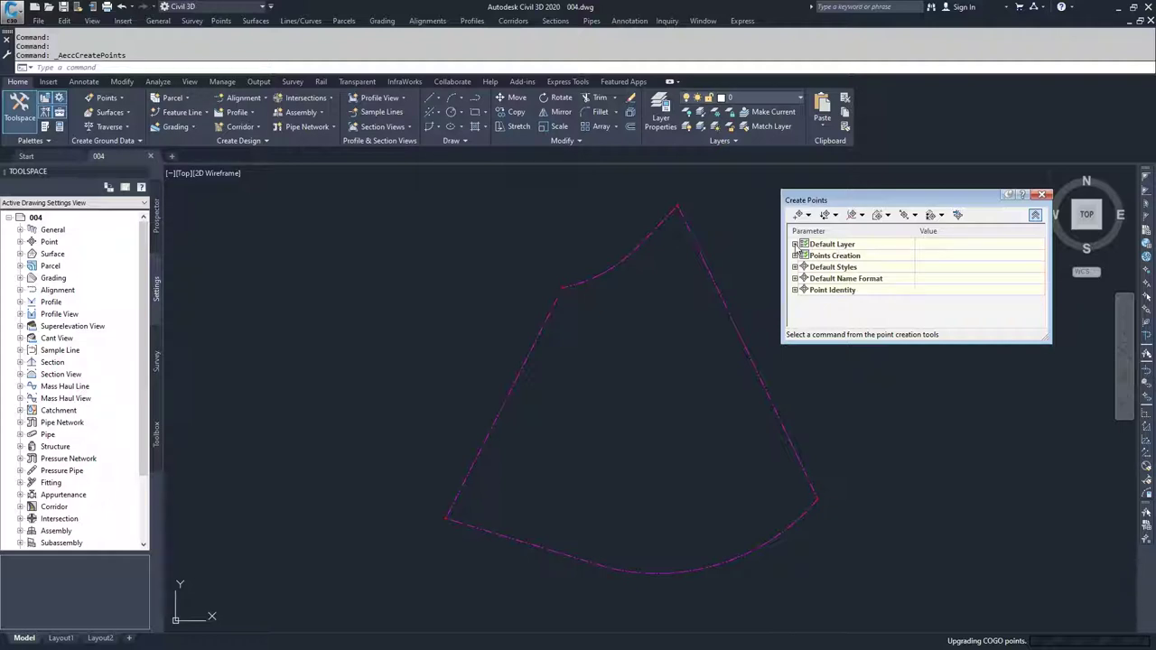
Step: Set the default layer for new points to V-NODE from the layer selection, then collapse the Default Layer parameters
{"action": "left_click", "coordinate": [795, 243]}
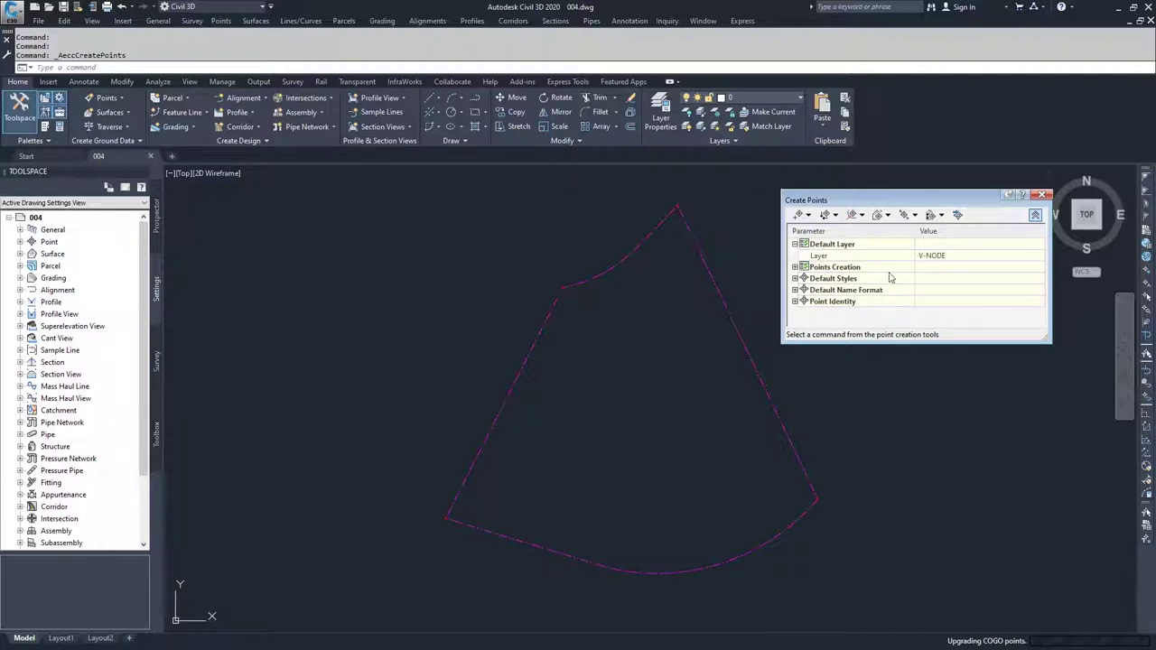
{"action": "left_click", "coordinate": [941, 258]}
{"action": "left_click", "coordinate": [1040, 257]}
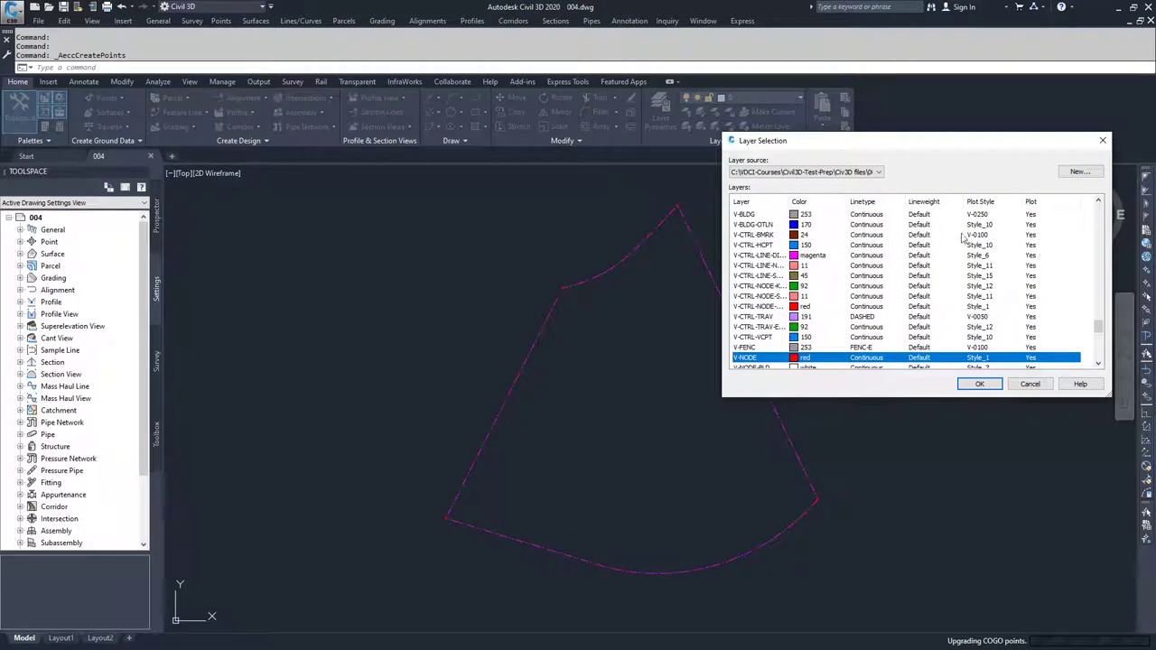
{"action": "left_click", "coordinate": [981, 385]}
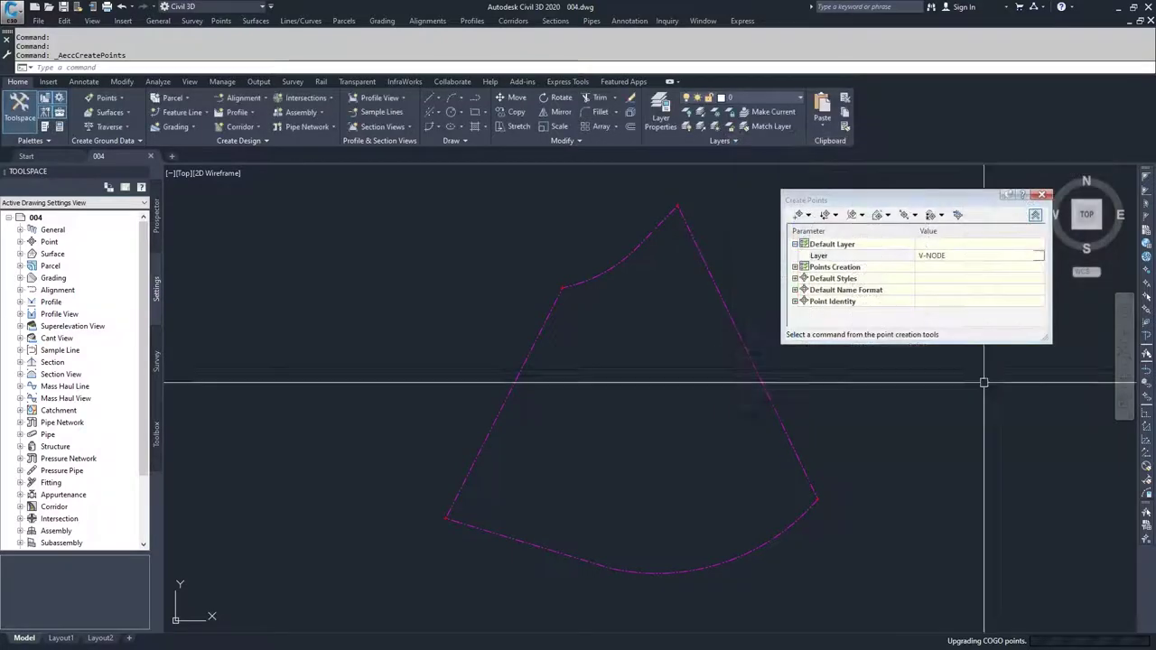
{"action": "left_click", "coordinate": [795, 246]}
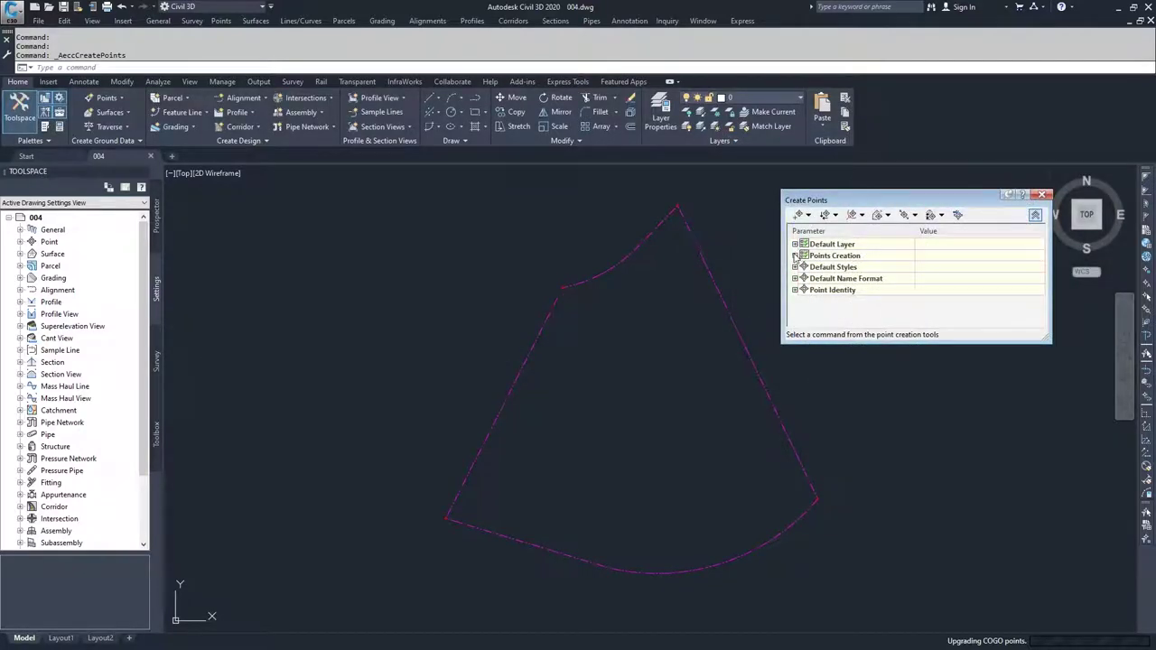
Step: Expand the Points Creation parameters and look through the Local Coordinates options
{"action": "left_click", "coordinate": [795, 256]}
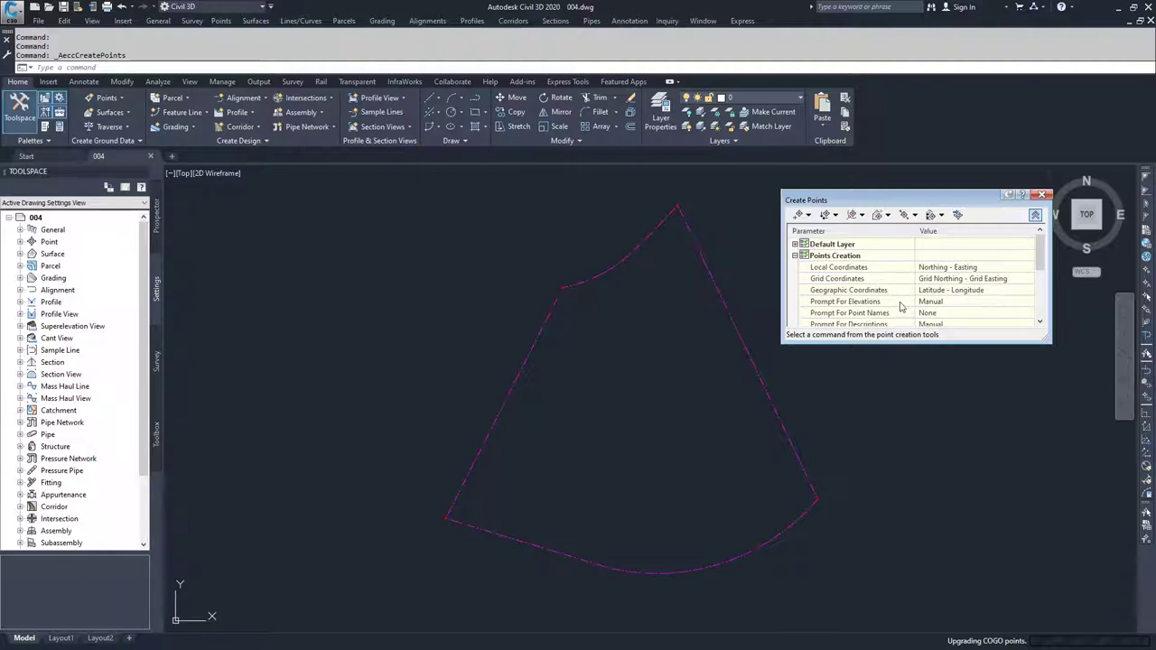
{"action": "left_click", "coordinate": [986, 268]}
{"action": "left_click", "coordinate": [987, 270]}
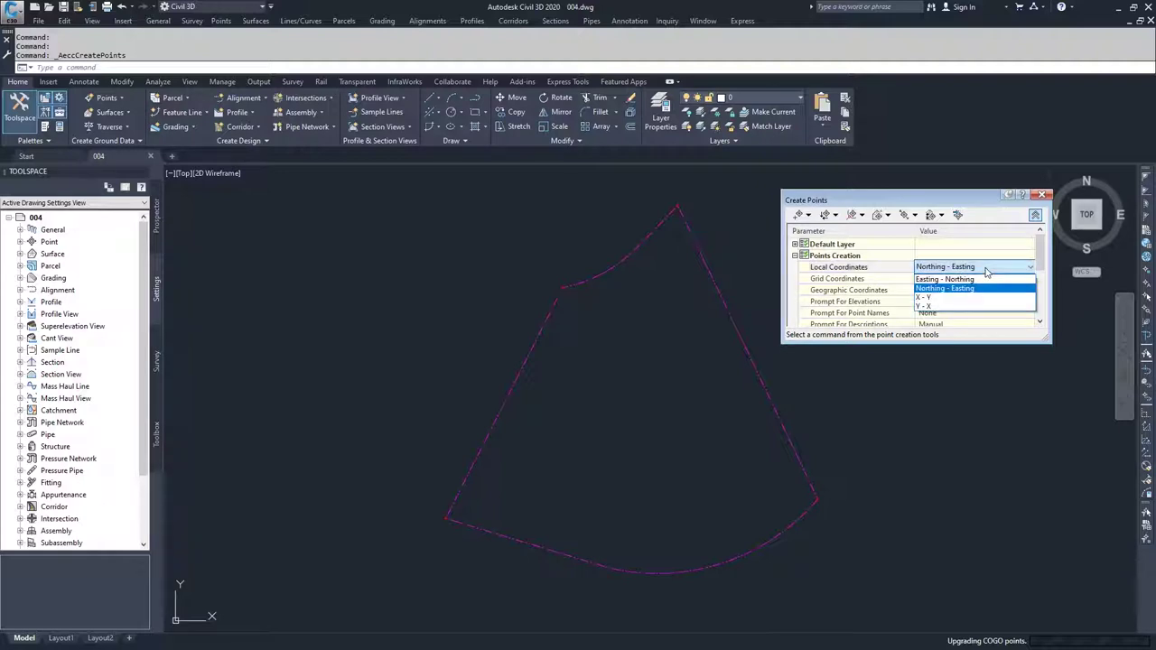
{"action": "left_click", "coordinate": [987, 271]}
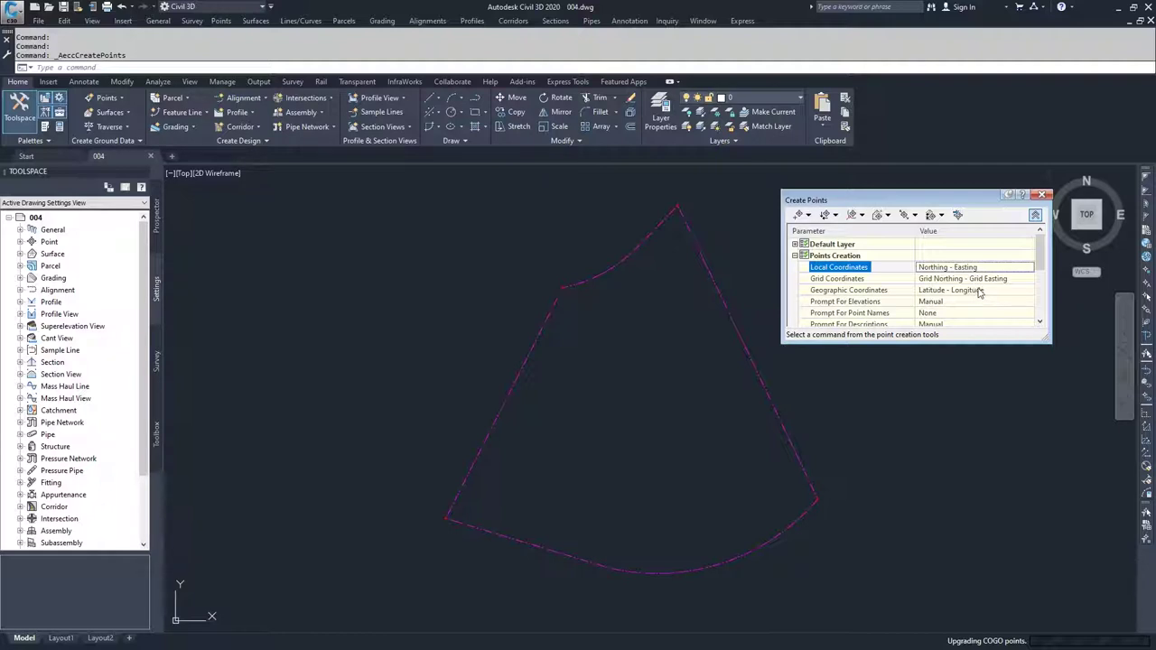
Step: Look through the available options for the Prompt For Elevations parameter under Points Creation
{"action": "left_click", "coordinate": [1040, 322]}
{"action": "left_click", "coordinate": [1040, 322]}
{"action": "left_click", "coordinate": [1040, 323]}
{"action": "left_click", "coordinate": [1040, 323]}
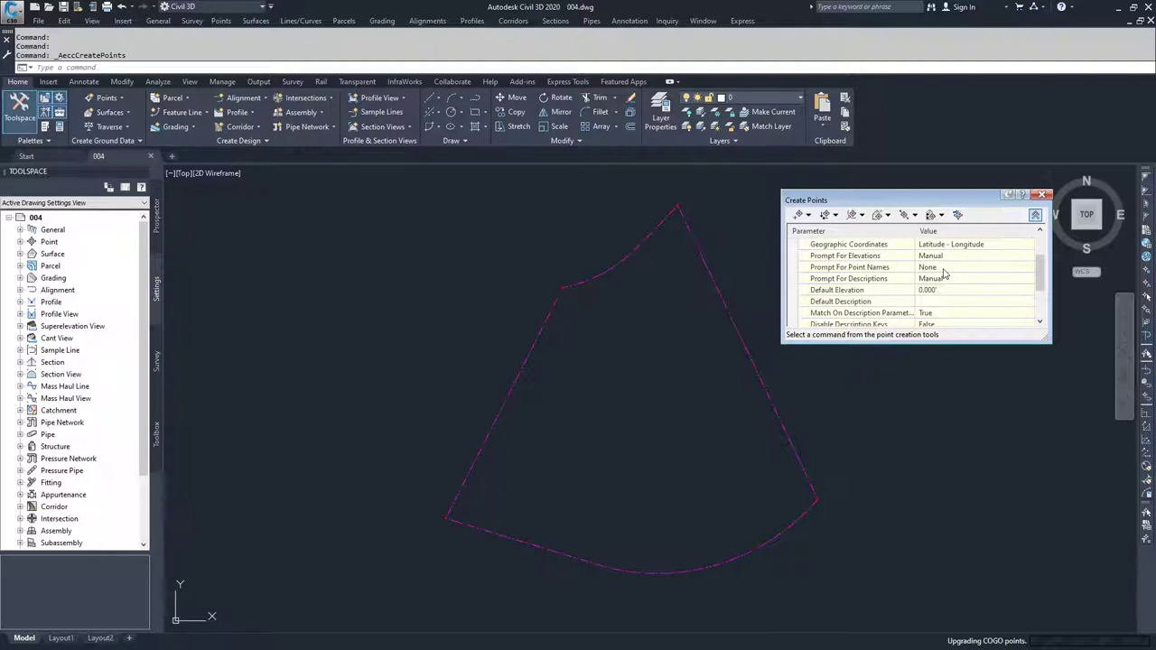
{"action": "left_click", "coordinate": [950, 257]}
{"action": "left_click", "coordinate": [954, 260]}
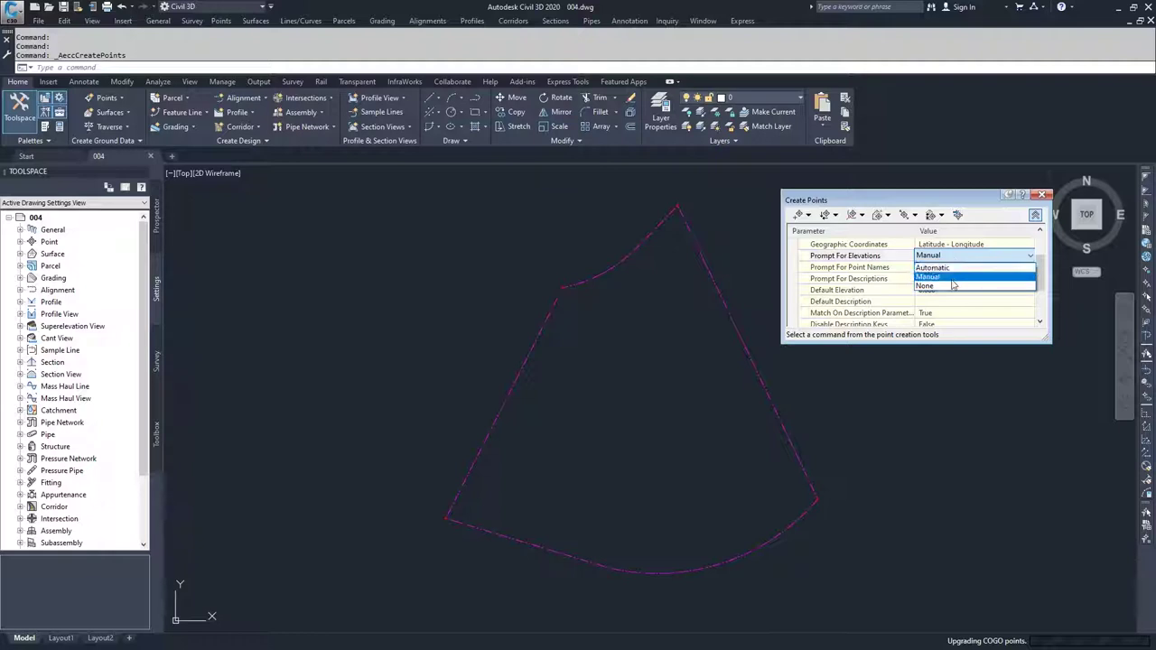
{"action": "left_click", "coordinate": [961, 261]}
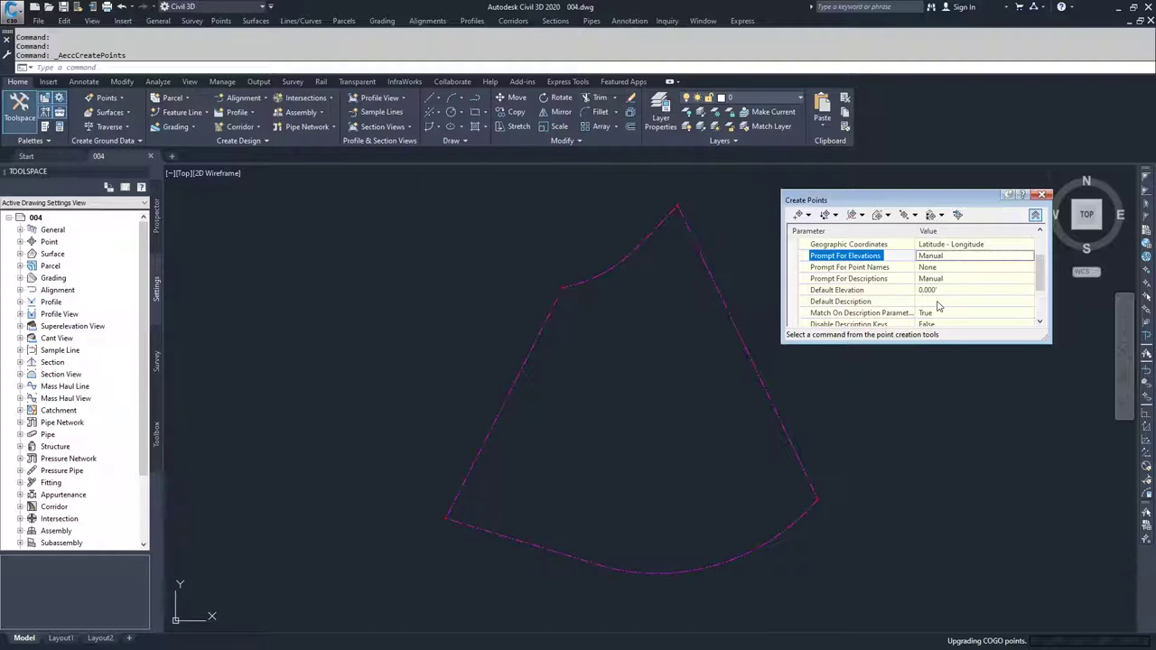
Step: Check the options for Match On Description Parameters and choose True
{"action": "left_click", "coordinate": [1040, 322]}
{"action": "left_click", "coordinate": [1041, 323]}
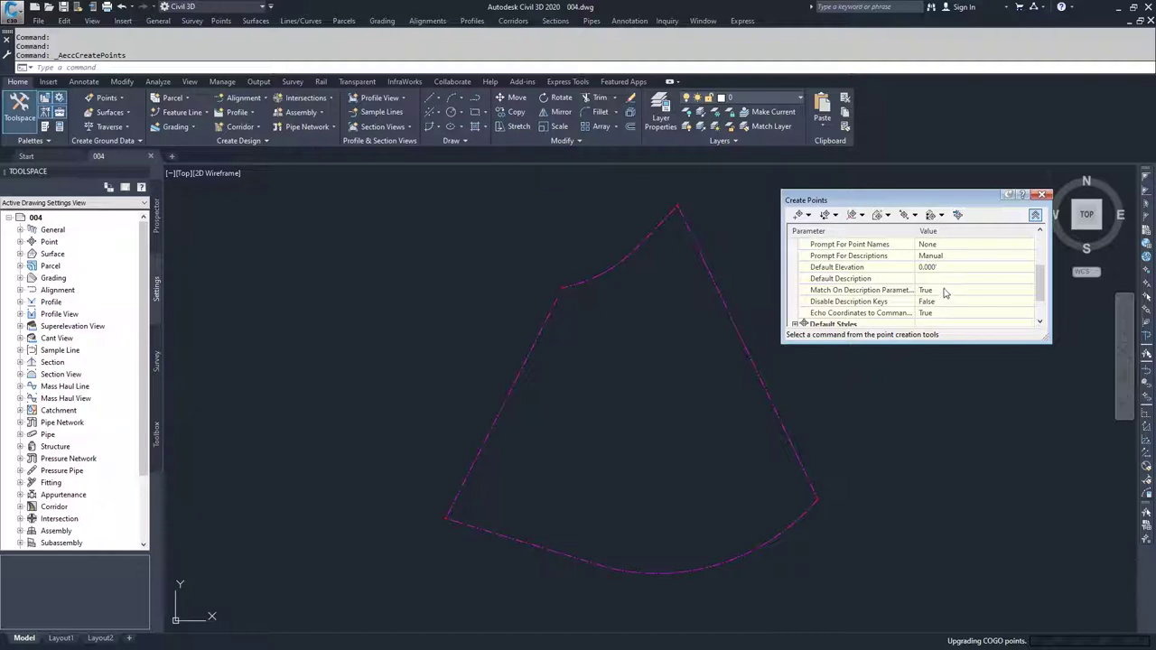
{"action": "left_click", "coordinate": [949, 290]}
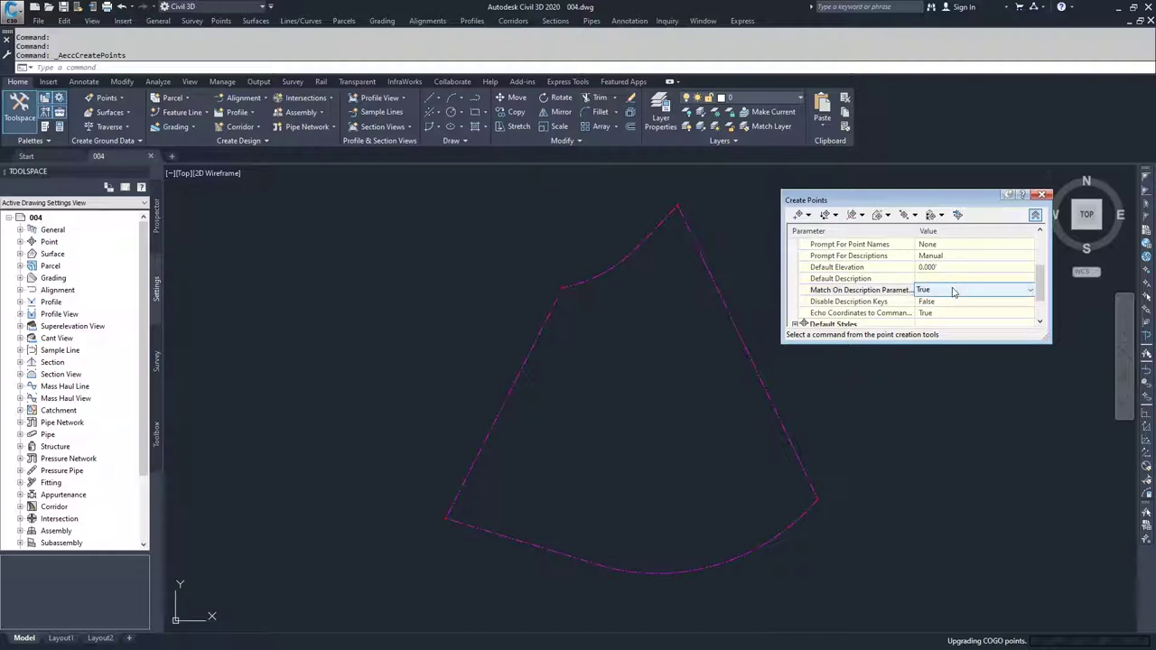
{"action": "left_click", "coordinate": [953, 290]}
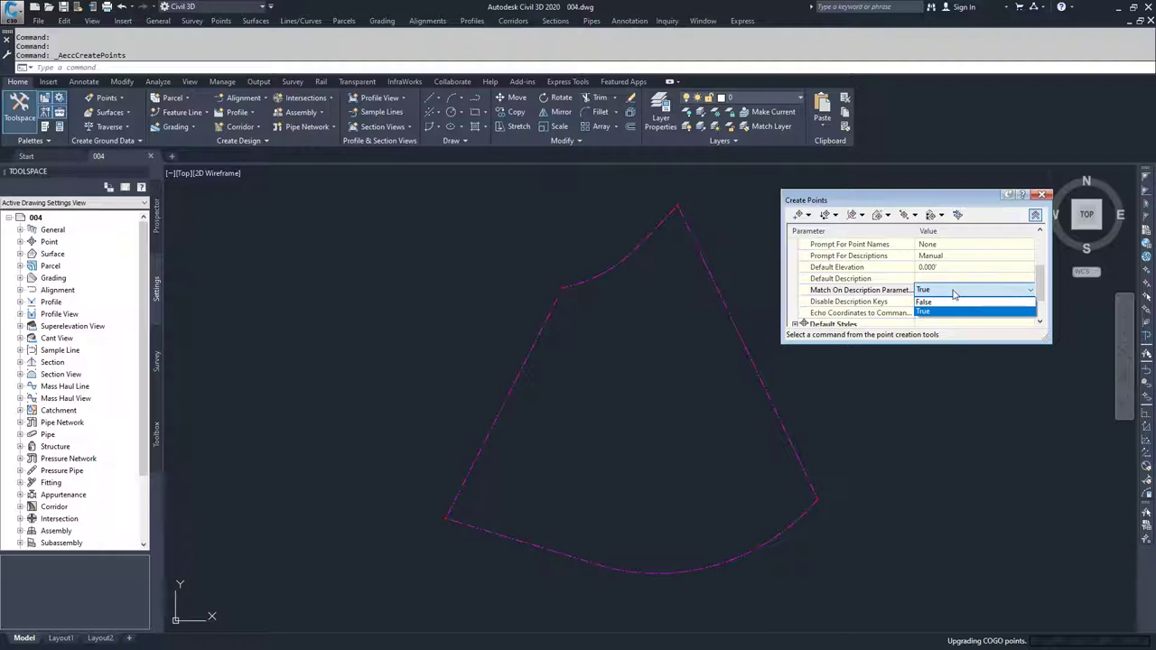
{"action": "left_click", "coordinate": [950, 310]}
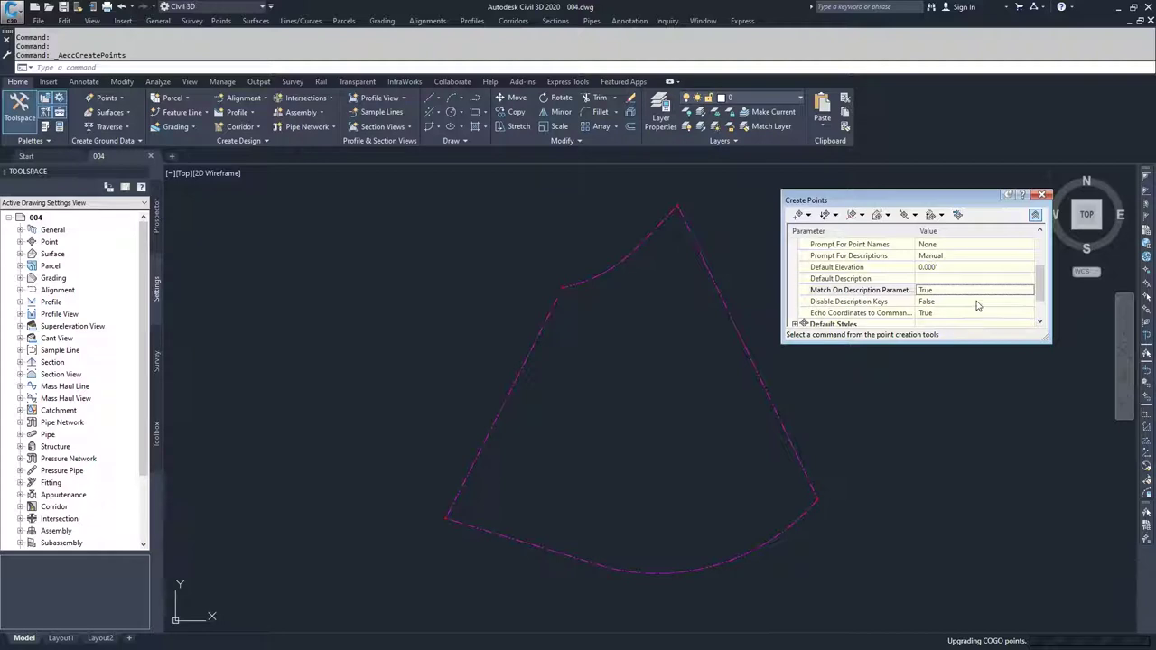
Step: View the available options for the Disable Description Keys parameter
{"action": "left_click", "coordinate": [976, 302]}
{"action": "left_click", "coordinate": [977, 301]}
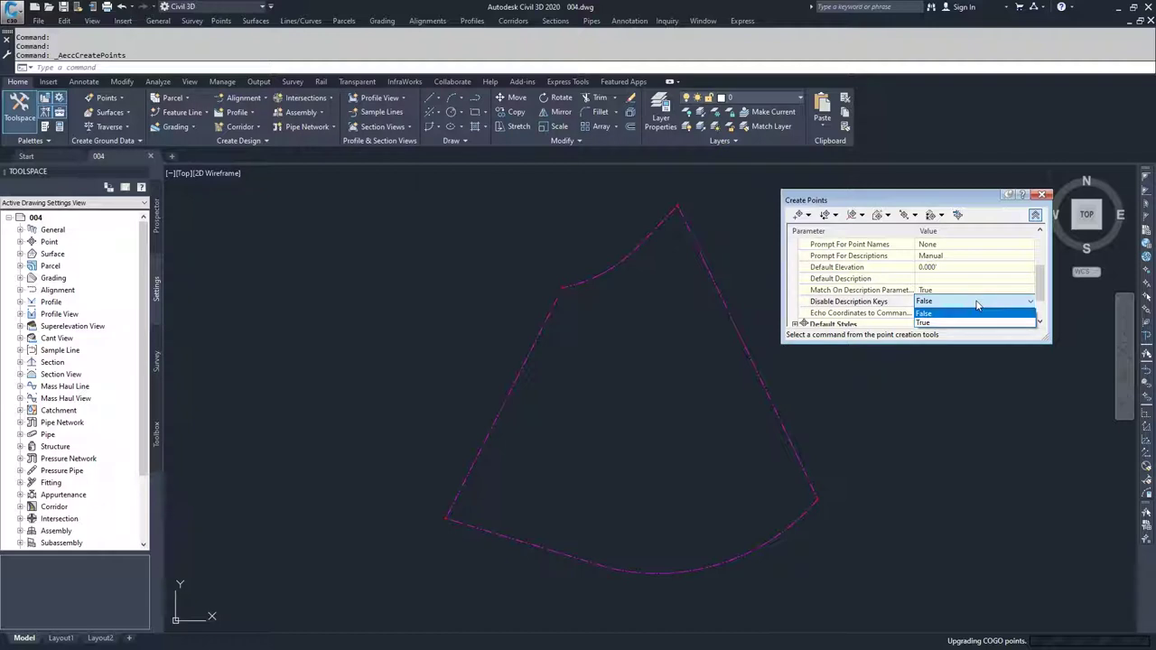
{"action": "left_click", "coordinate": [977, 305]}
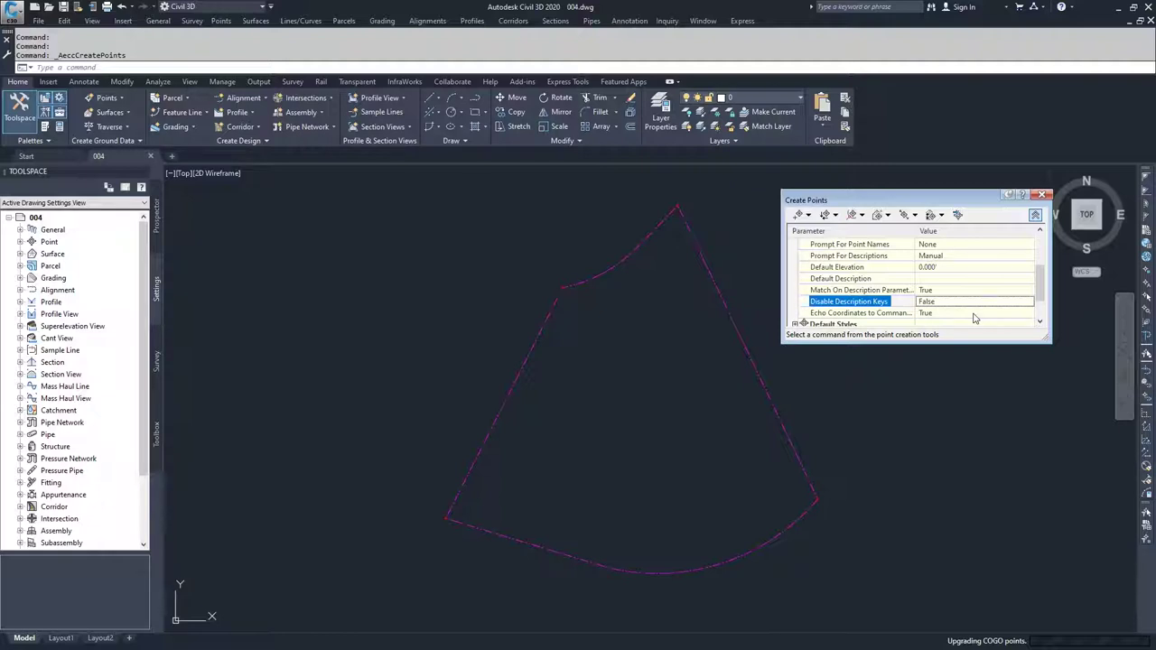
Step: Review the full list of Points Creation parameters, including Echo Coordinates to Command Line, and collapse the group
{"action": "scroll", "coordinate": [973, 290], "scroll_direction": "up", "scroll_amount": 2}
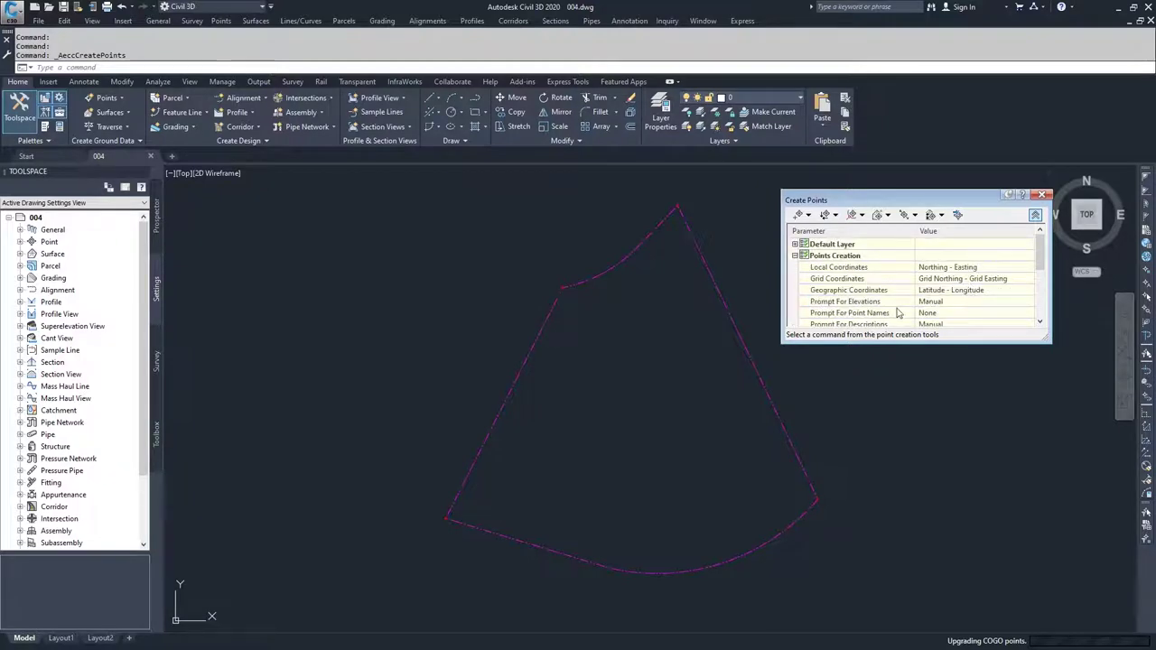
{"action": "scroll", "coordinate": [897, 312], "scroll_direction": "down", "scroll_amount": 3}
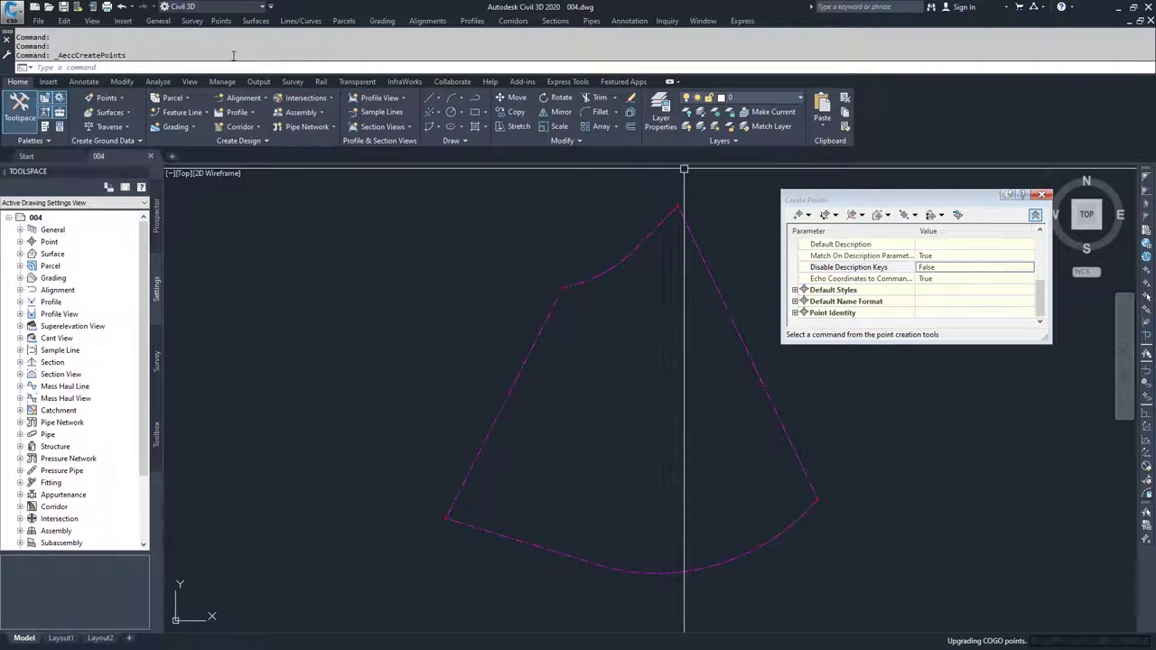
{"action": "scroll", "coordinate": [801, 274], "scroll_direction": "up", "scroll_amount": 3}
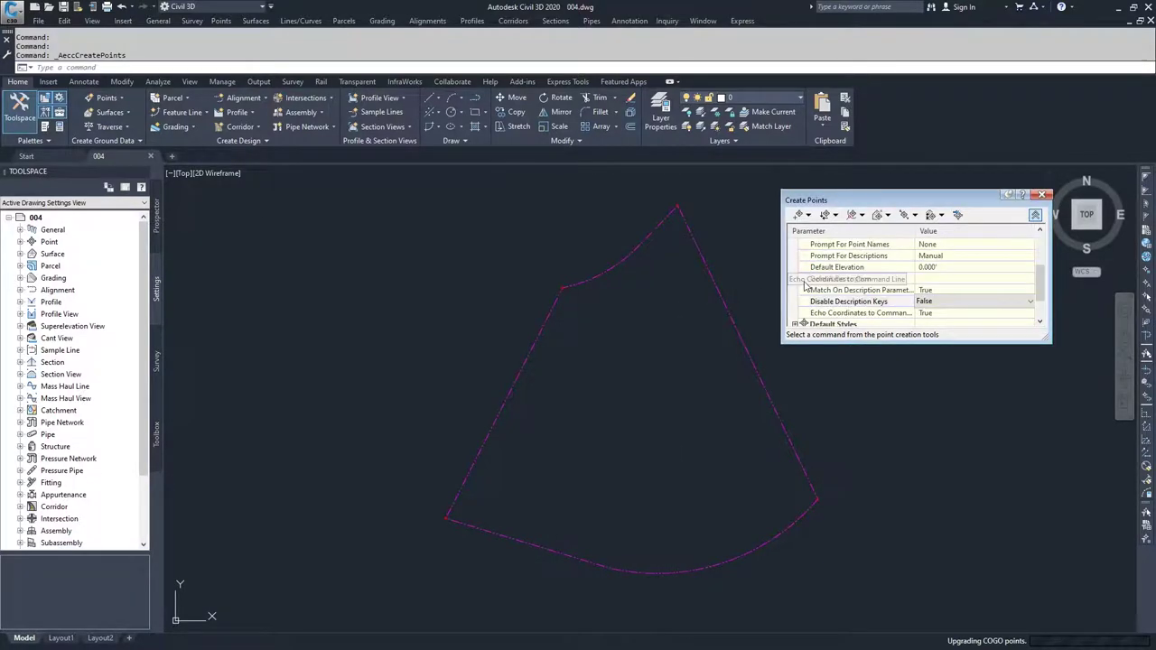
{"action": "scroll", "coordinate": [801, 274], "scroll_direction": "up", "scroll_amount": 1}
{"action": "left_click", "coordinate": [795, 256]}
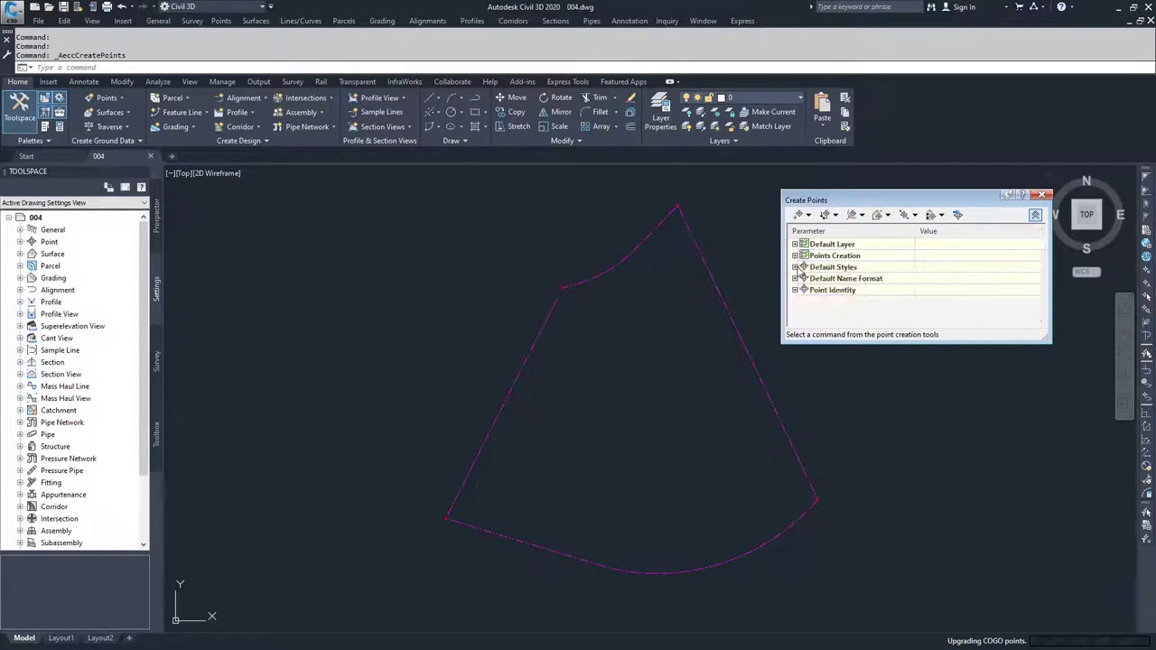
Step: Expand Default Styles and examine the Point Style and Point Label Style parameters alongside the Disable Description Keys setting
{"action": "left_click", "coordinate": [795, 268]}
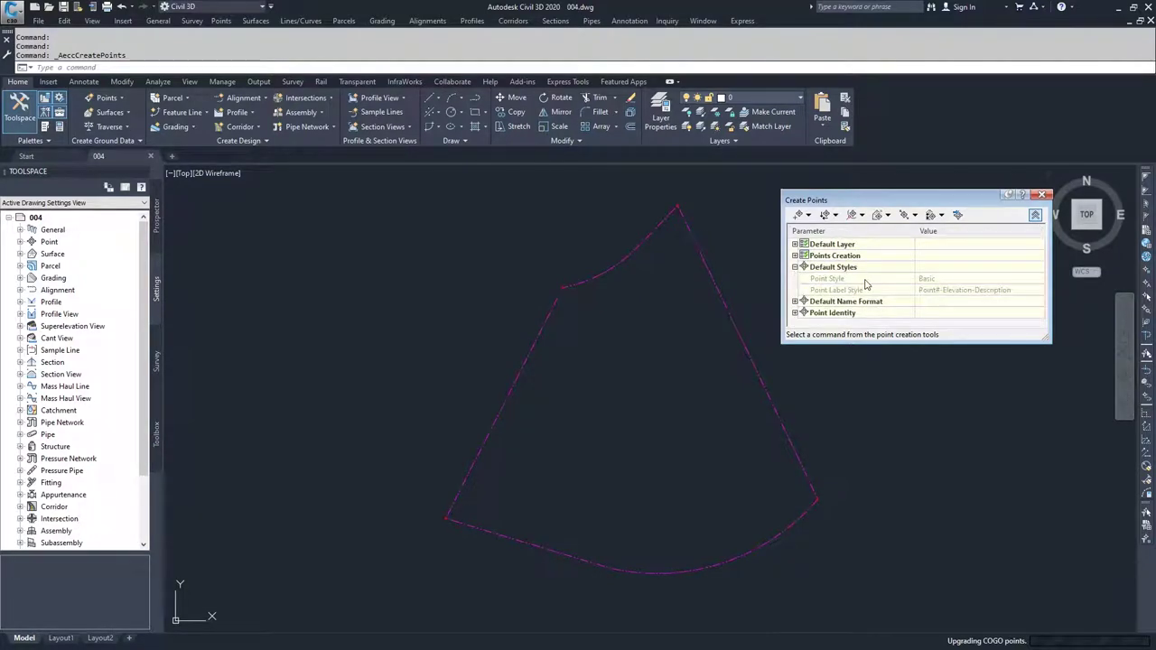
{"action": "left_click", "coordinate": [795, 256]}
{"action": "scroll", "coordinate": [798, 262], "scroll_direction": "down", "scroll_amount": 3}
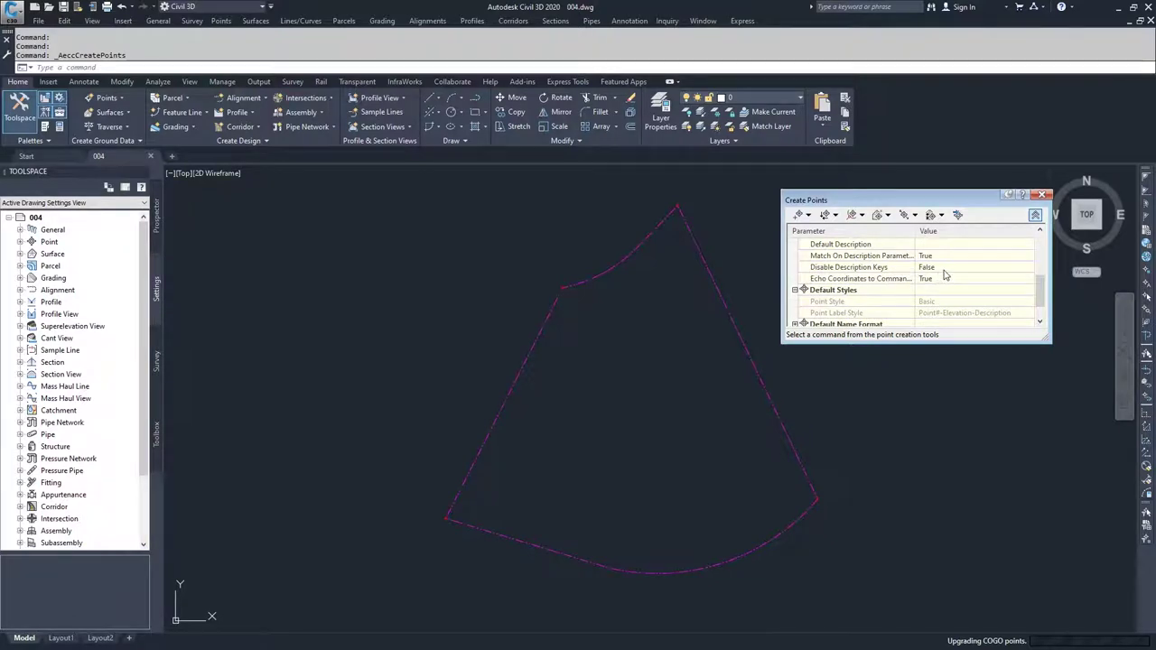
{"action": "scroll", "coordinate": [944, 276], "scroll_direction": "up", "scroll_amount": 5}
{"action": "left_click", "coordinate": [794, 256]}
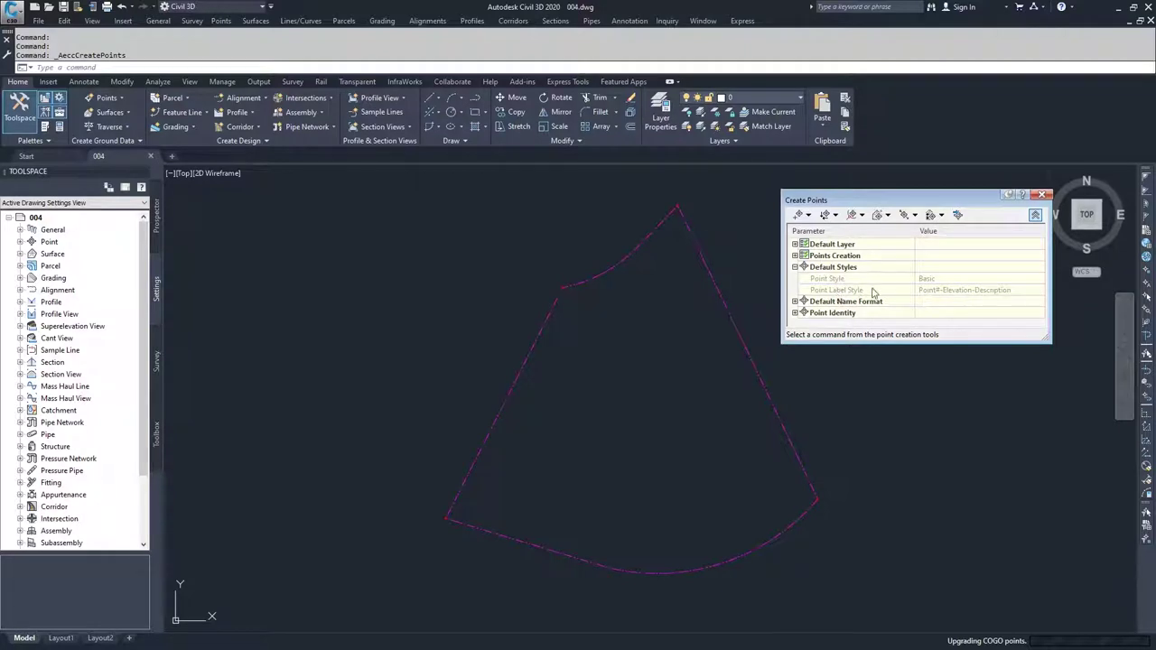
{"action": "left_click", "coordinate": [944, 280]}
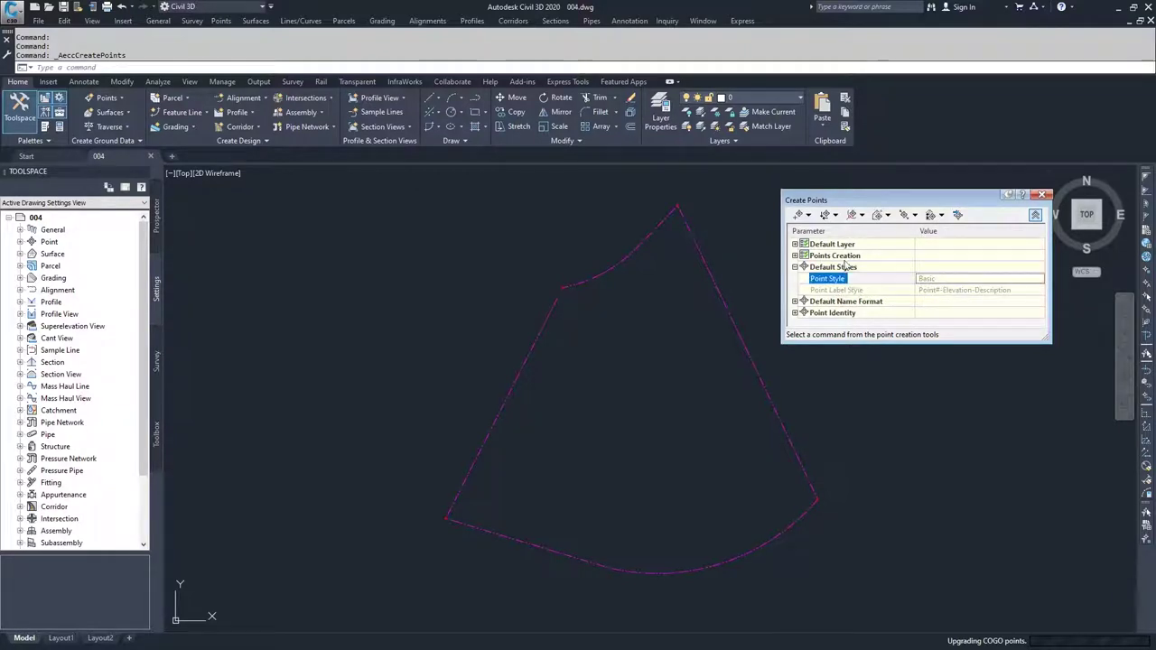
Step: Set Disable Description Keys to True and select the Point Style value under Default Styles
{"action": "left_click", "coordinate": [795, 256]}
{"action": "scroll", "coordinate": [935, 307], "scroll_direction": "down", "scroll_amount": 2}
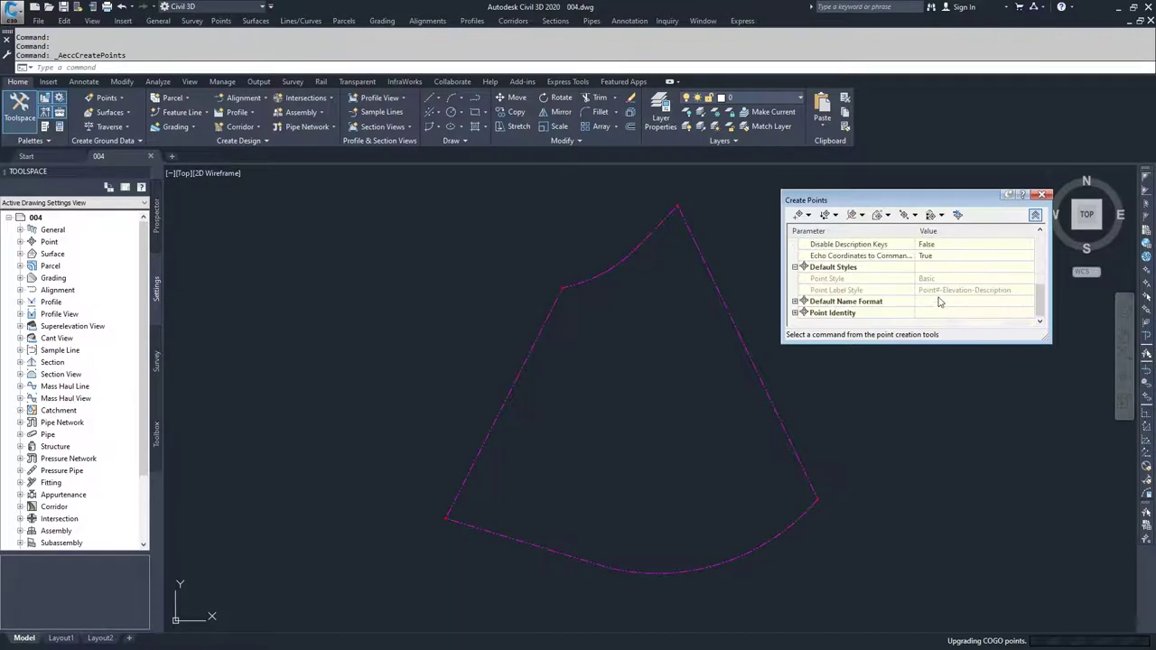
{"action": "left_click", "coordinate": [942, 314]}
{"action": "left_click", "coordinate": [940, 313]}
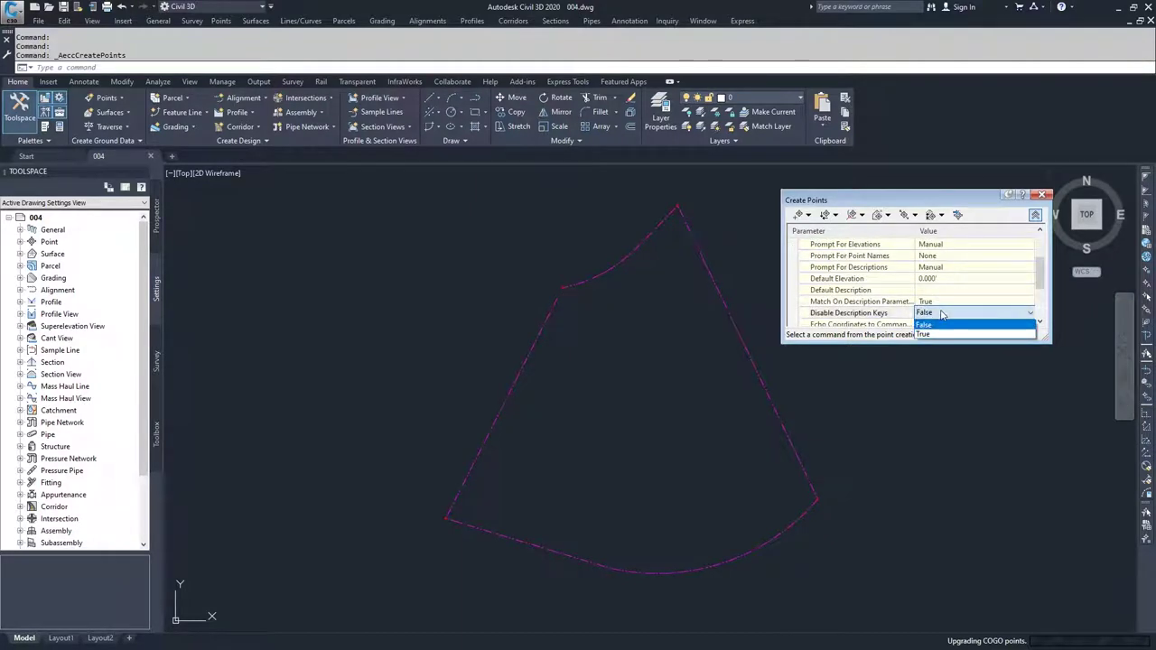
{"action": "left_click", "coordinate": [939, 331]}
{"action": "scroll", "coordinate": [939, 324], "scroll_direction": "down", "scroll_amount": 1}
{"action": "scroll", "coordinate": [939, 320], "scroll_direction": "down", "scroll_amount": 1}
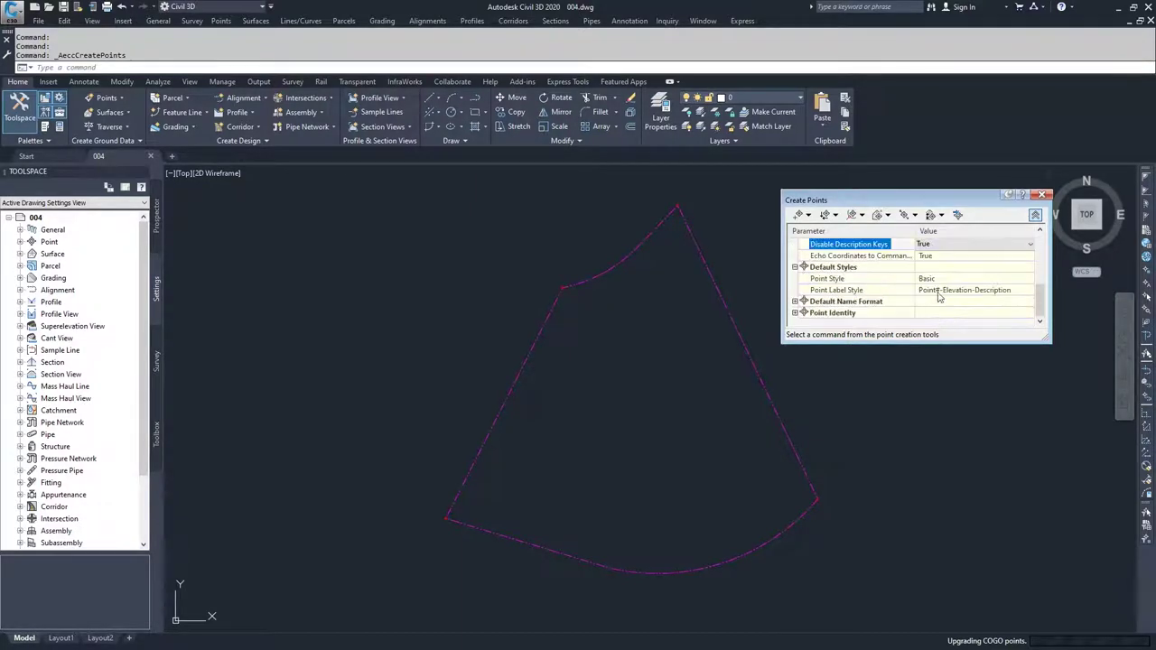
{"action": "left_click", "coordinate": [944, 280]}
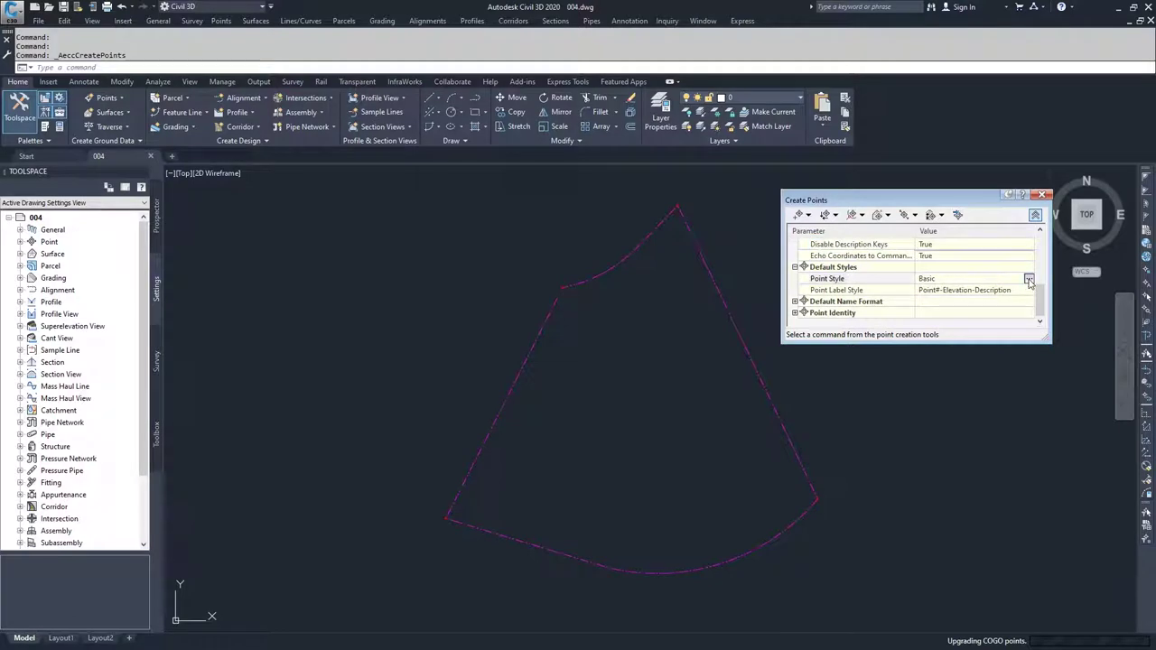
Step: Set Disable Description Keys back to False and collapse the Default Styles parameters
{"action": "left_click", "coordinate": [956, 245]}
{"action": "left_click", "coordinate": [956, 247]}
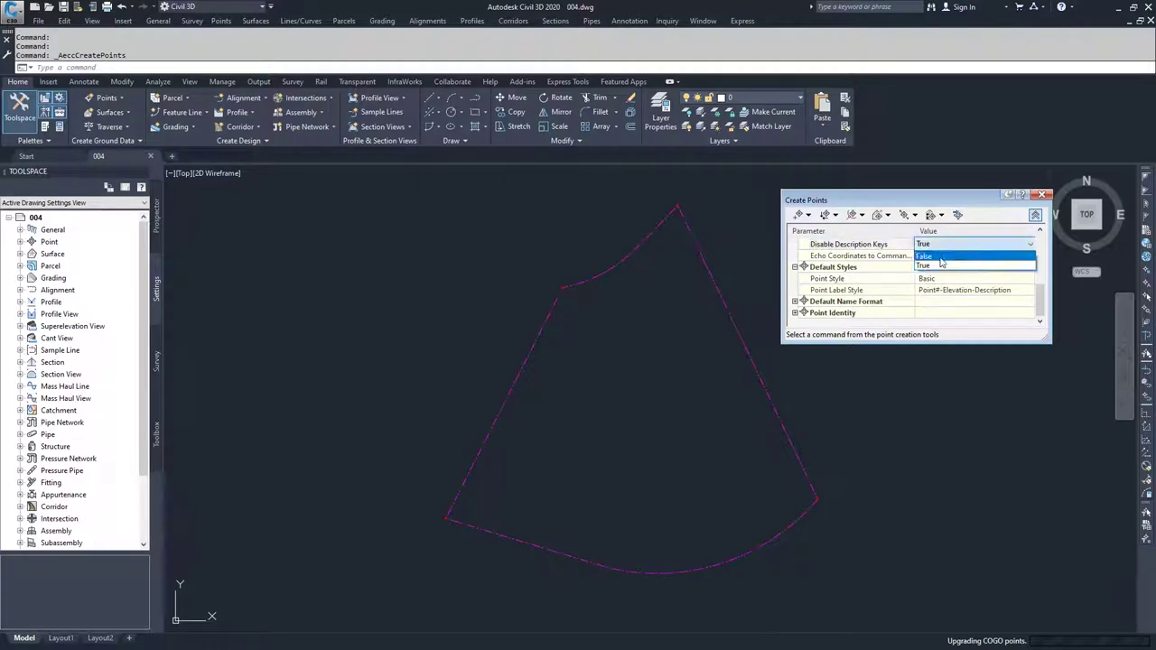
{"action": "left_click", "coordinate": [940, 267]}
{"action": "left_click", "coordinate": [796, 267]}
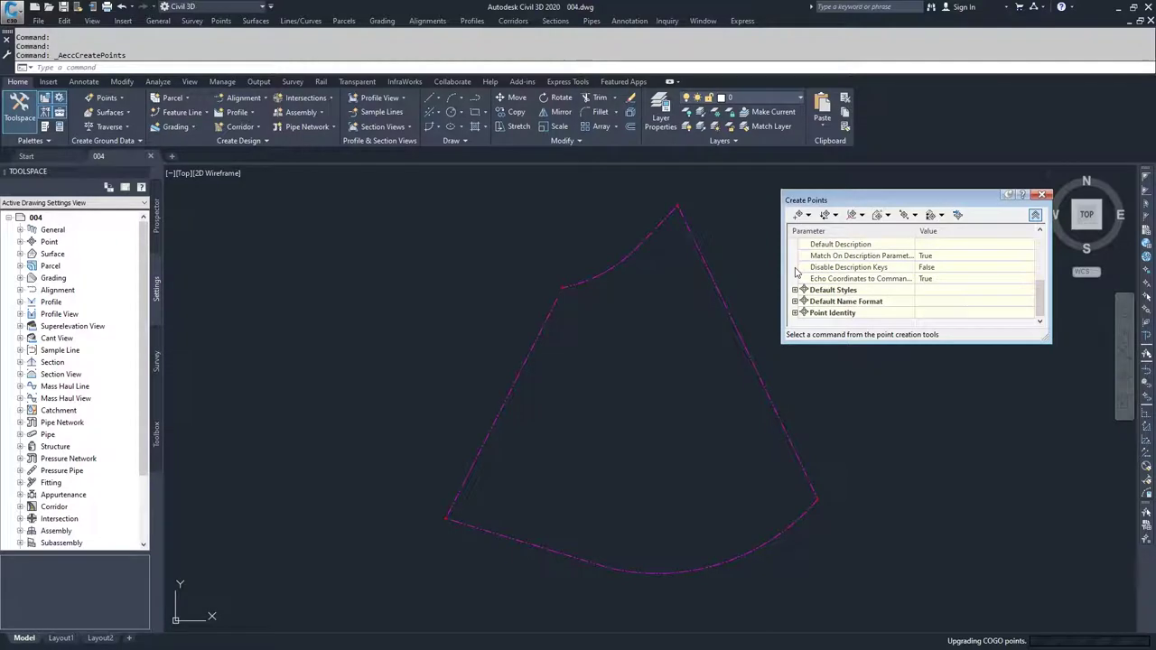
Step: Collapse the Points Creation parameters and expand Default Name Format to view the point name templates
{"action": "scroll", "coordinate": [798, 271], "scroll_direction": "up", "scroll_amount": 5}
{"action": "left_click", "coordinate": [796, 256]}
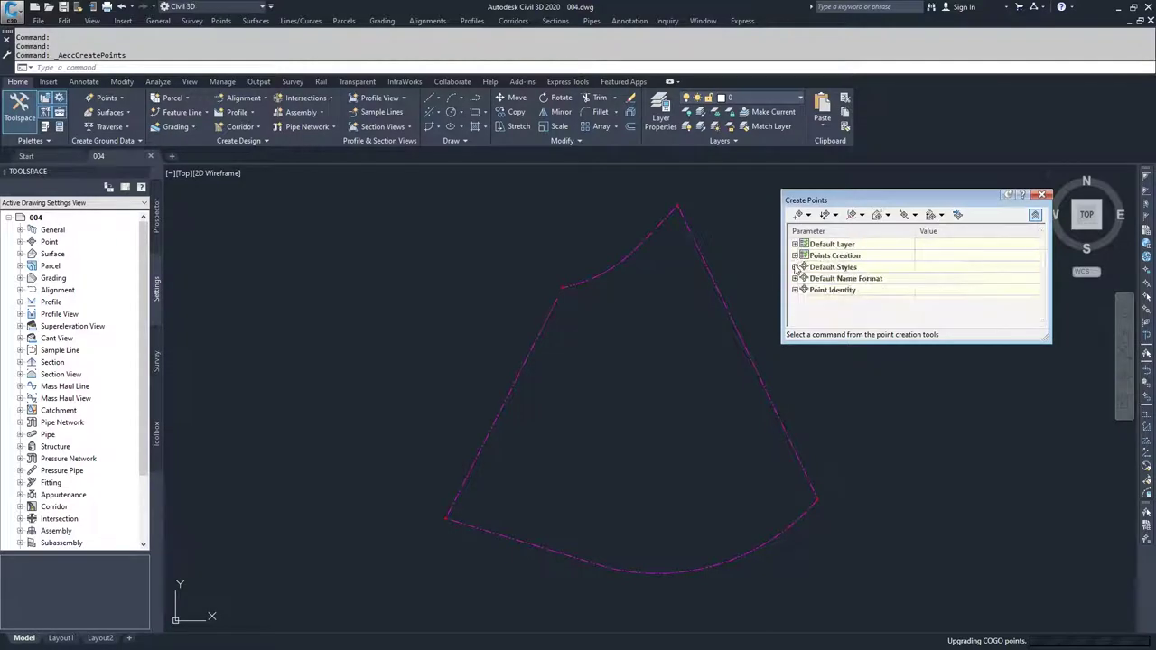
{"action": "left_click", "coordinate": [796, 279]}
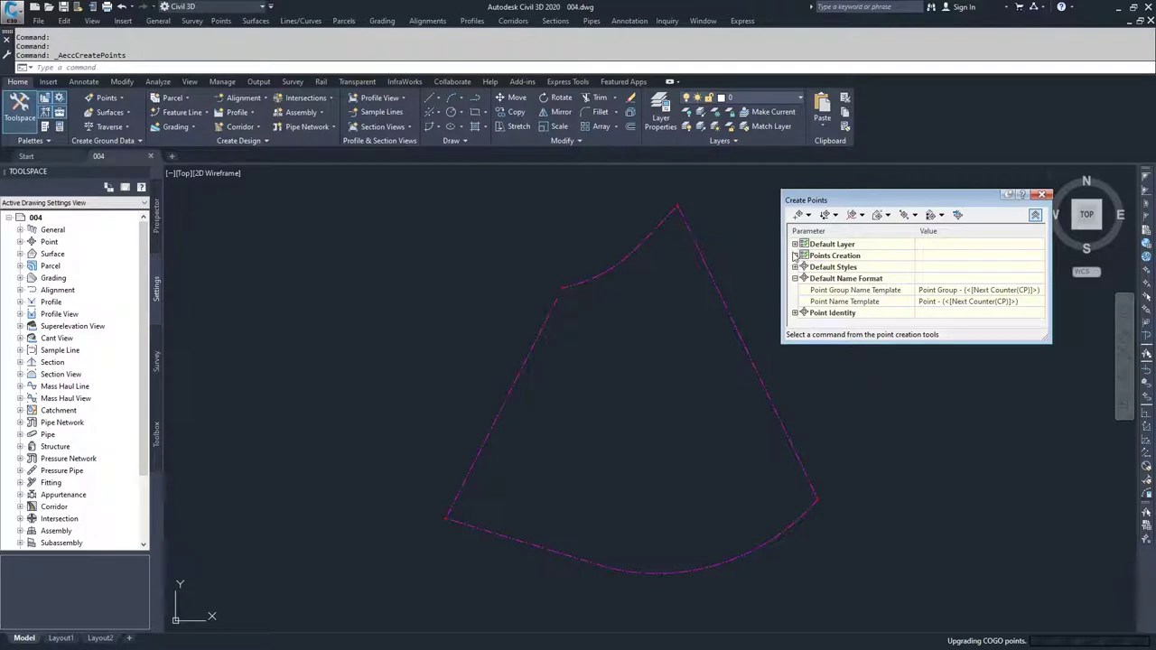
Step: Review the Prompt For Point Names options under Points Creation and open the Point Name Template for editing
{"action": "left_click", "coordinate": [796, 257]}
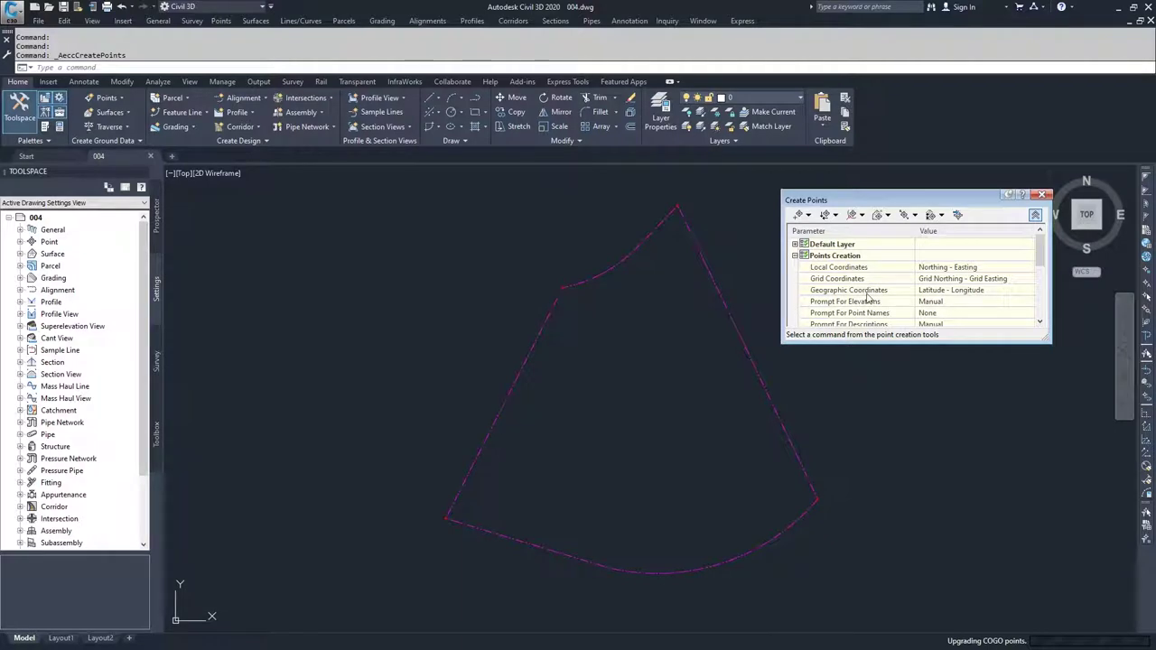
{"action": "left_click", "coordinate": [931, 314]}
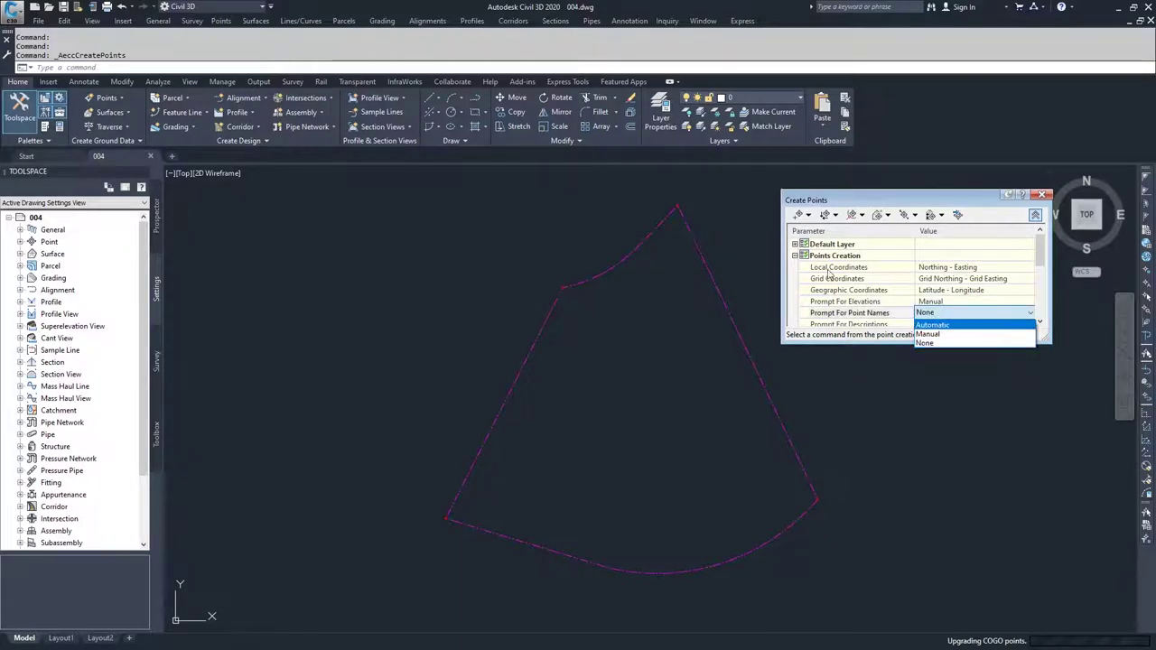
{"action": "left_click", "coordinate": [794, 260]}
{"action": "left_click", "coordinate": [796, 258]}
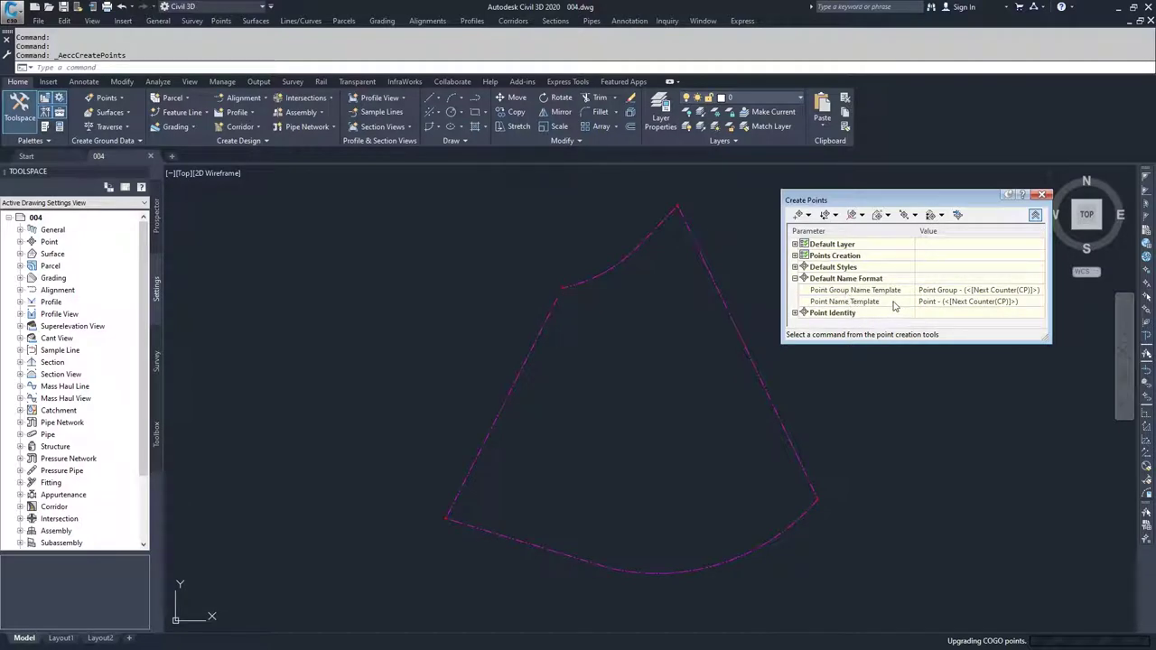
{"action": "left_click", "coordinate": [931, 305]}
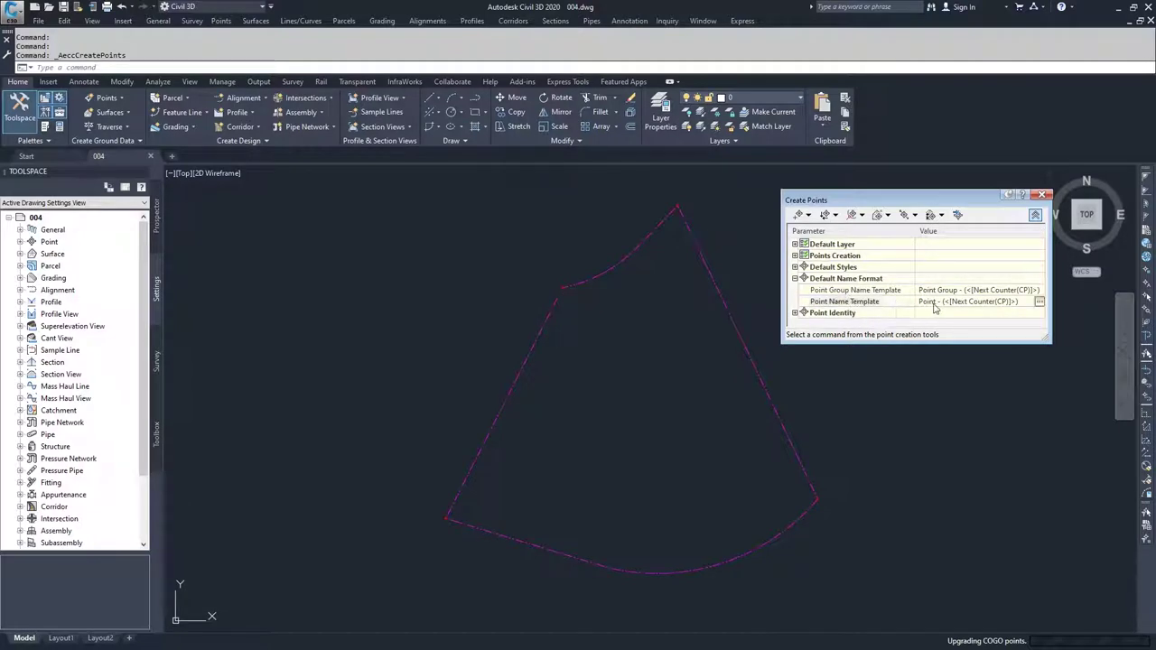
{"action": "left_click", "coordinate": [1039, 303]}
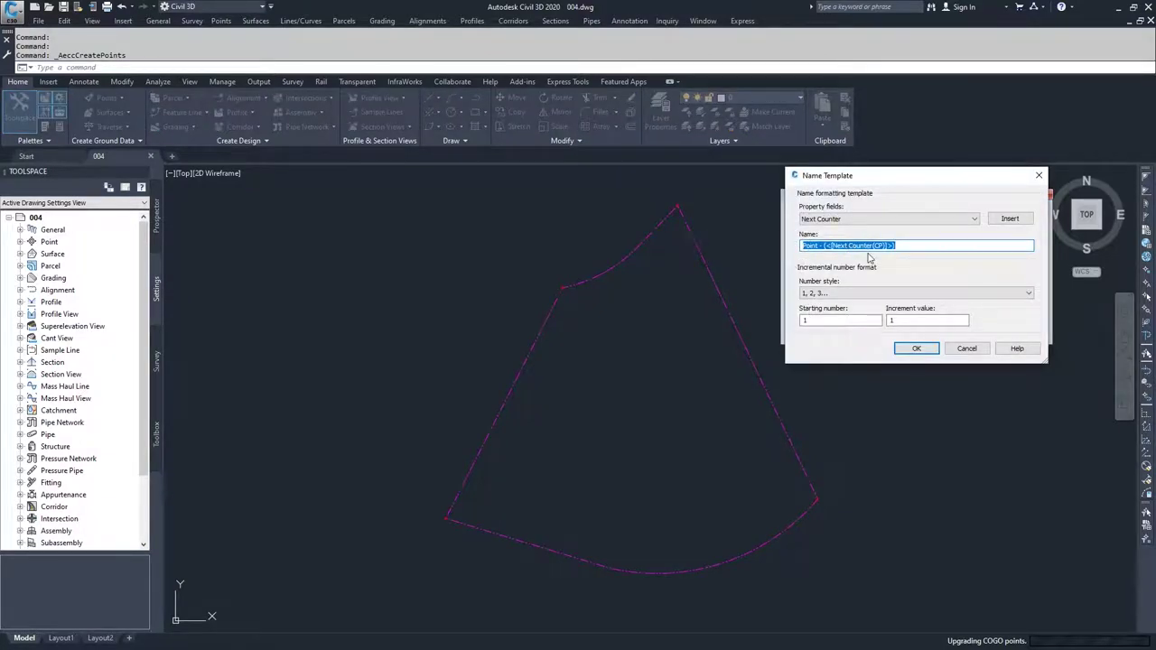
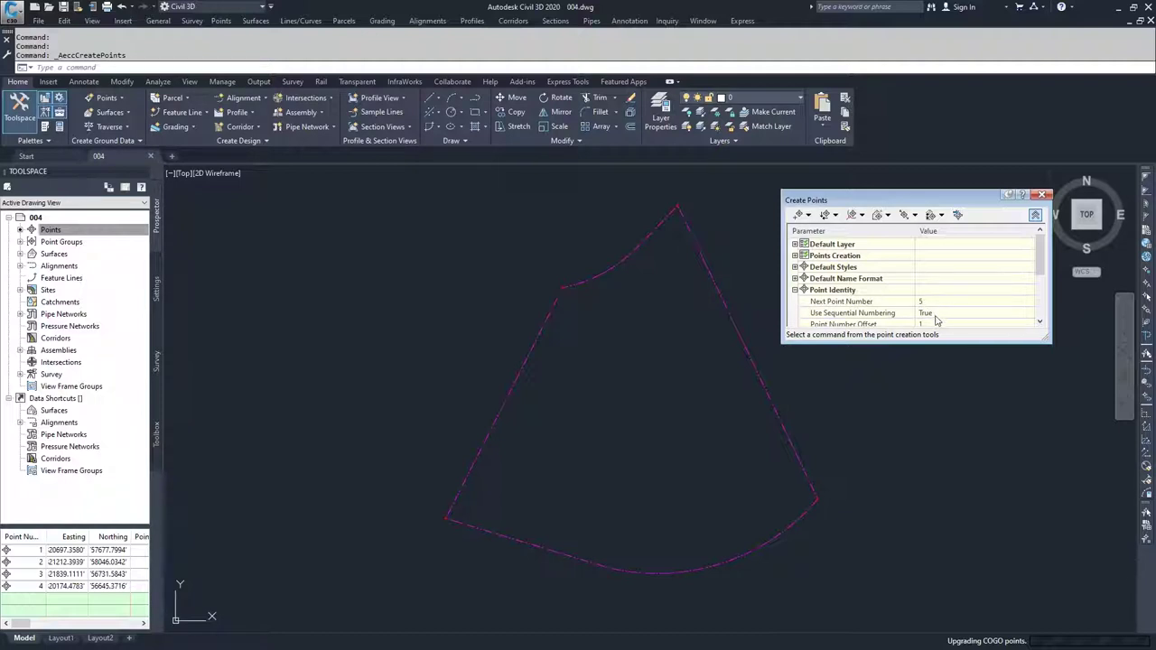
Step: Review the Use Sequential Numbering options and the point number offset and sequence settings under Point Identity
{"action": "left_click", "coordinate": [937, 316]}
{"action": "left_click", "coordinate": [937, 315]}
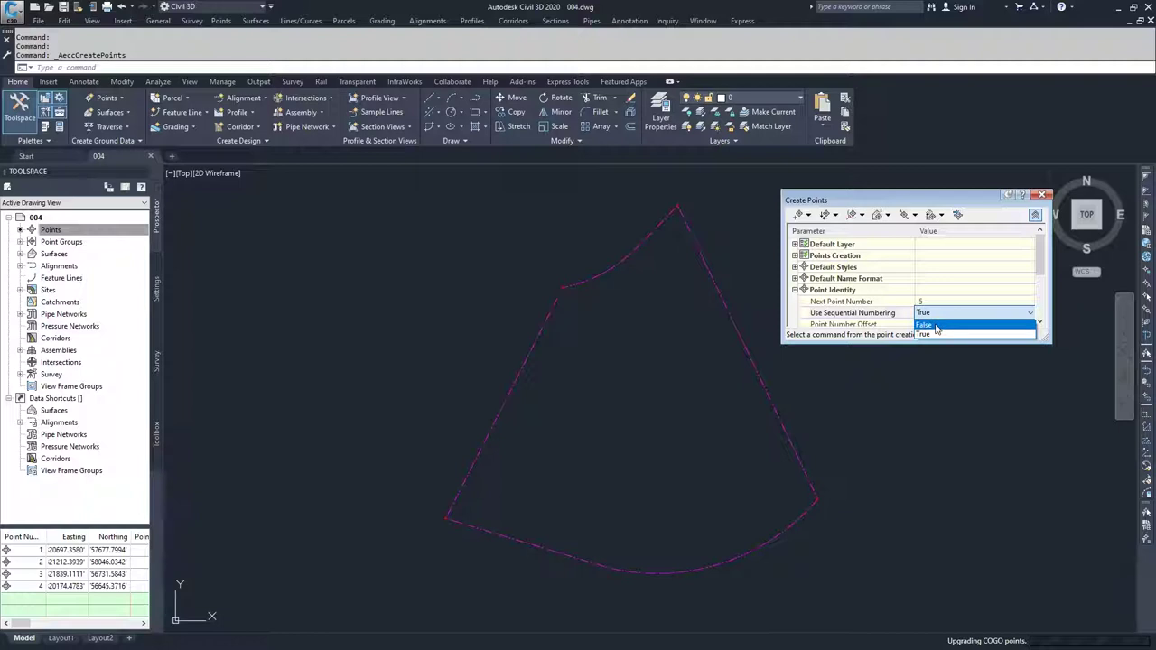
{"action": "left_click", "coordinate": [942, 316]}
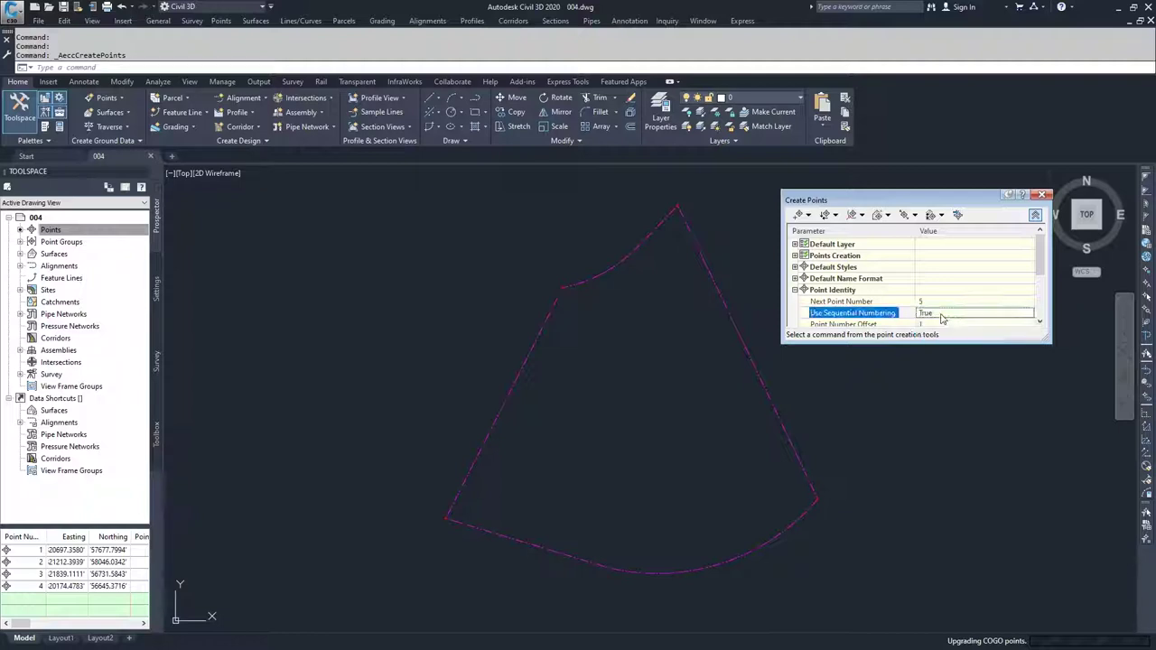
{"action": "scroll", "coordinate": [941, 318], "scroll_direction": "down", "scroll_amount": 1}
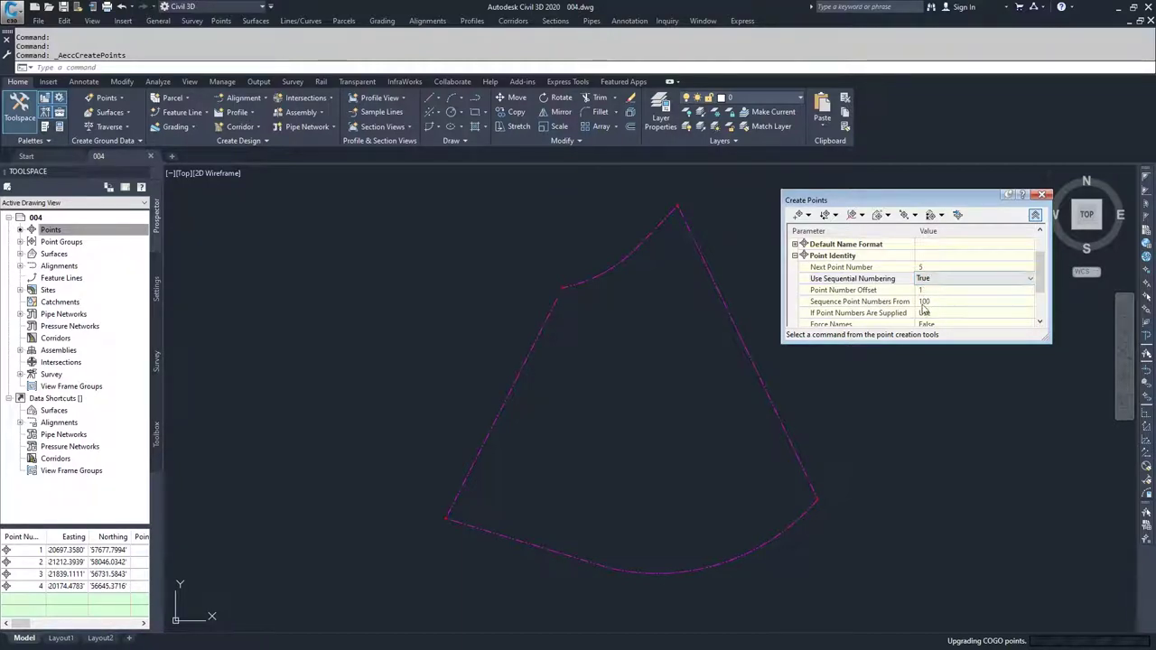
{"action": "scroll", "coordinate": [924, 310], "scroll_direction": "down", "scroll_amount": 1}
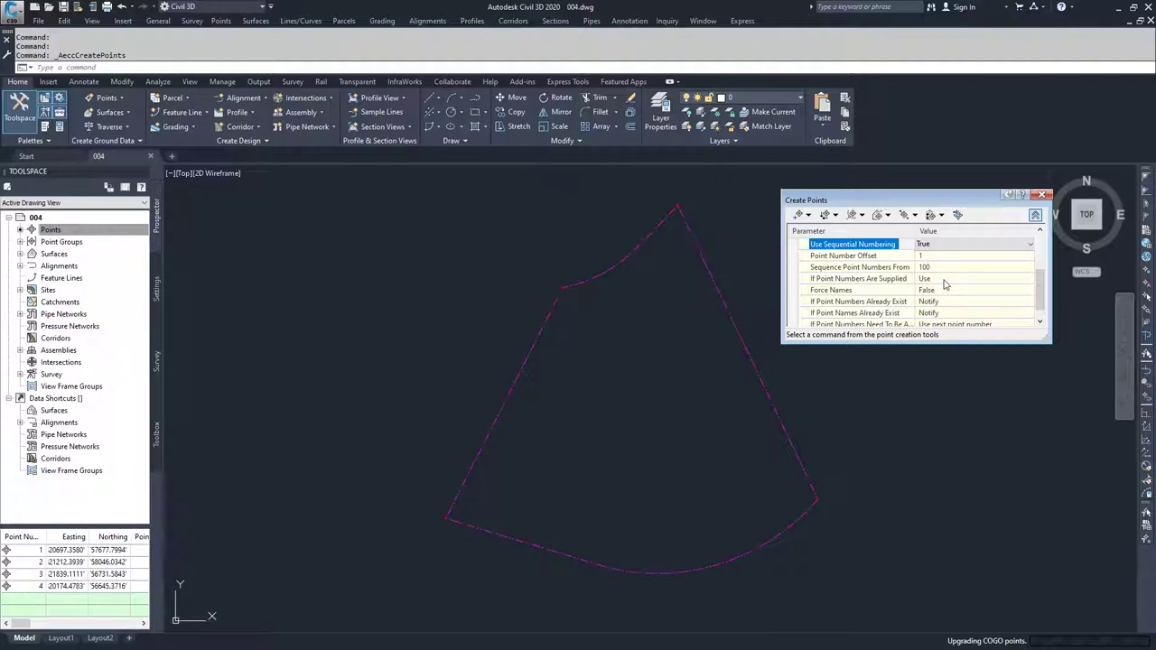
Step: Examine the If Point Numbers Are Supplied setting and the available Force Names options
{"action": "left_click", "coordinate": [945, 280]}
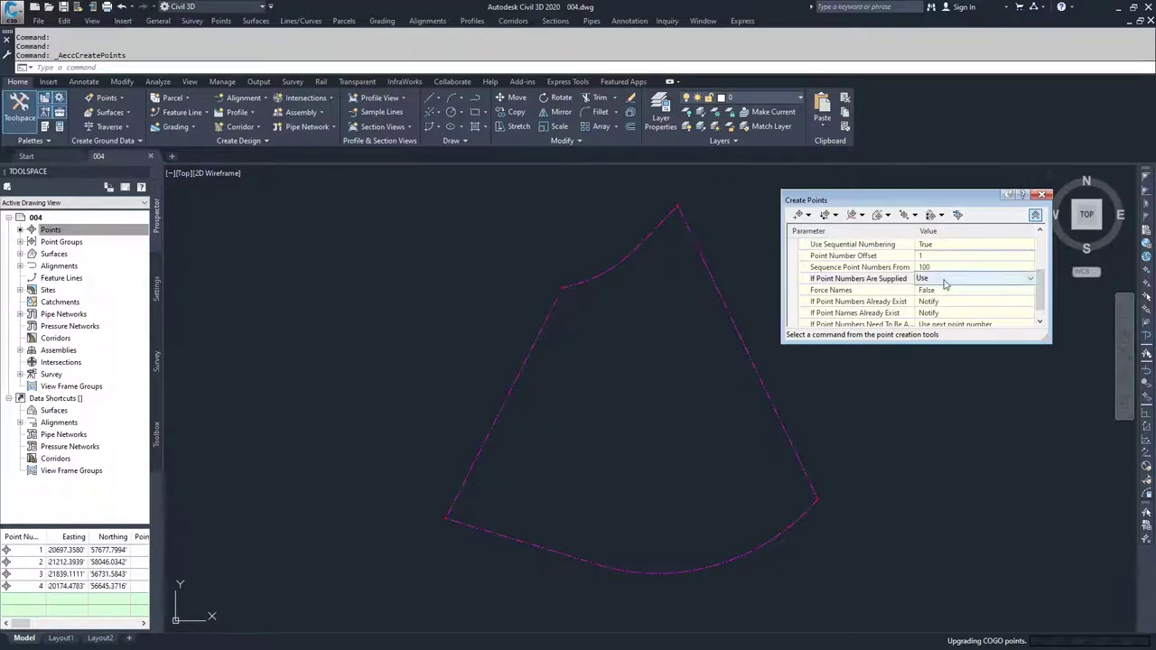
{"action": "left_click", "coordinate": [948, 290]}
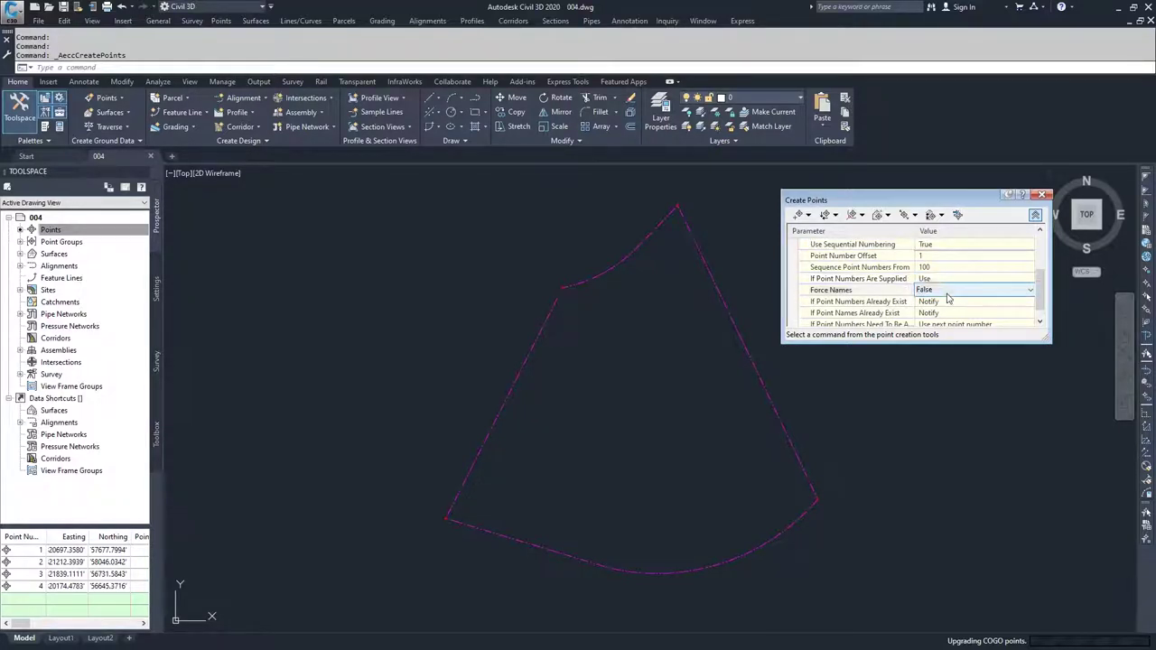
{"action": "left_click", "coordinate": [949, 292]}
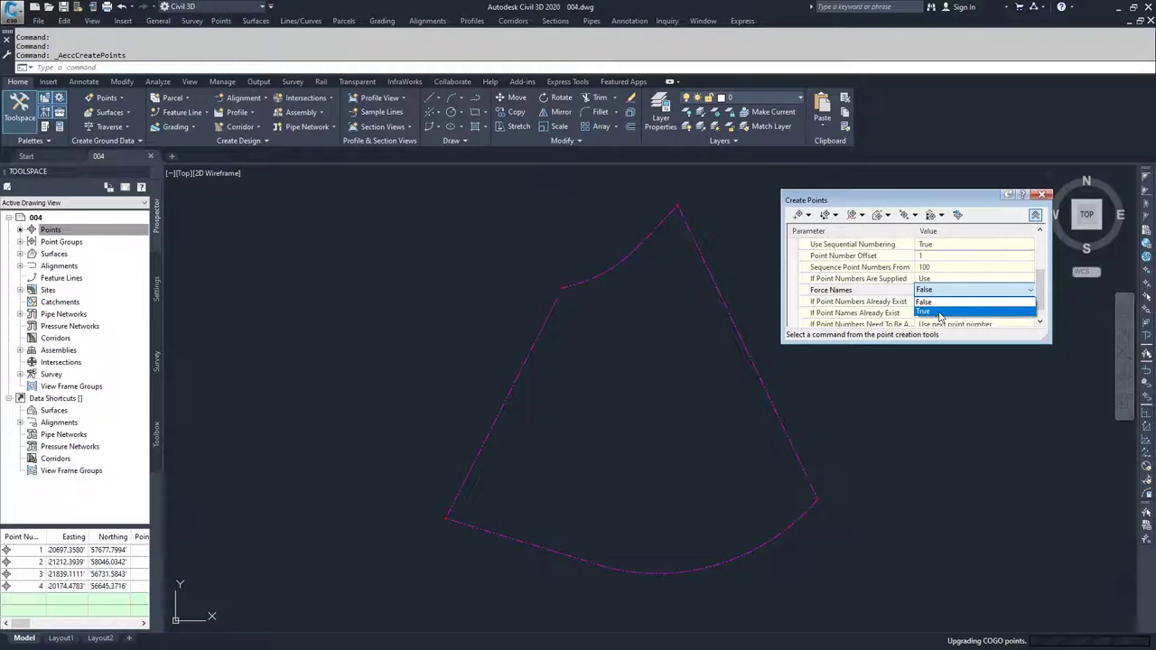
{"action": "left_click", "coordinate": [952, 294]}
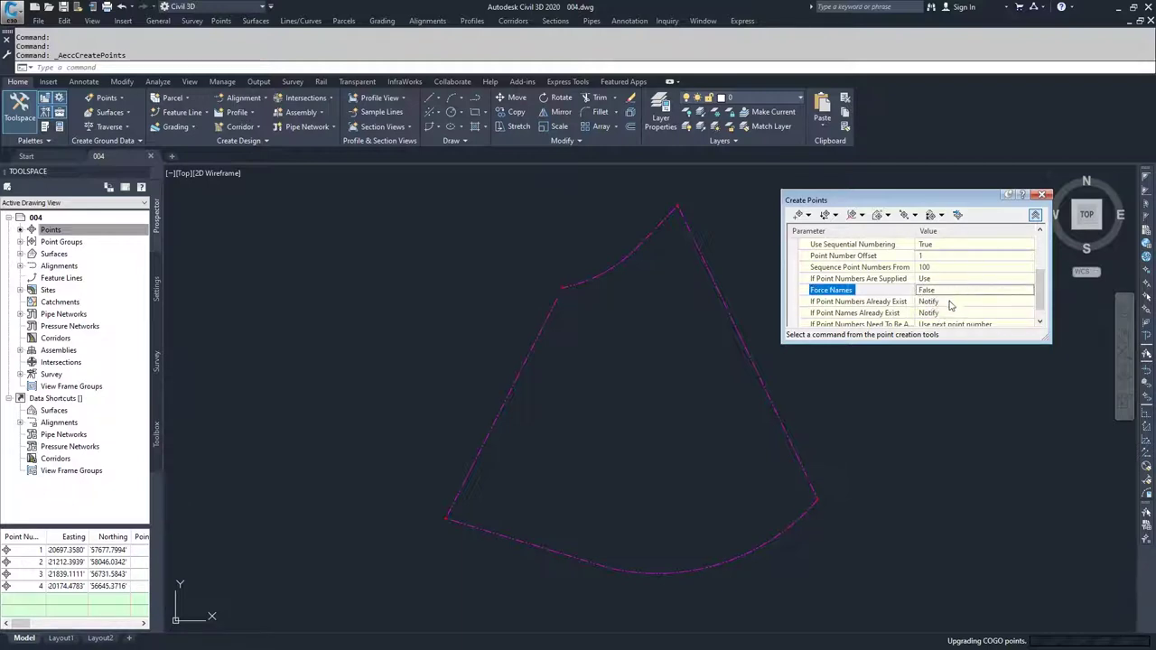
{"action": "scroll", "coordinate": [931, 301], "scroll_direction": "down", "scroll_amount": 1}
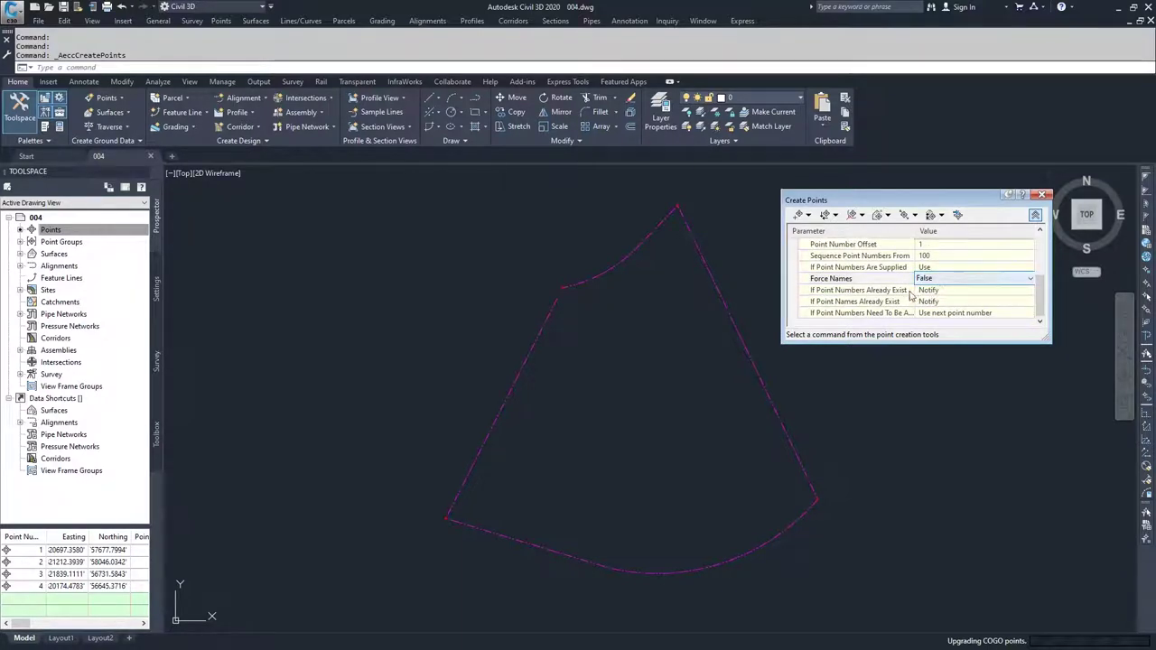
Step: Review the options for handling point numbers and point names that already exist
{"action": "left_click", "coordinate": [931, 290]}
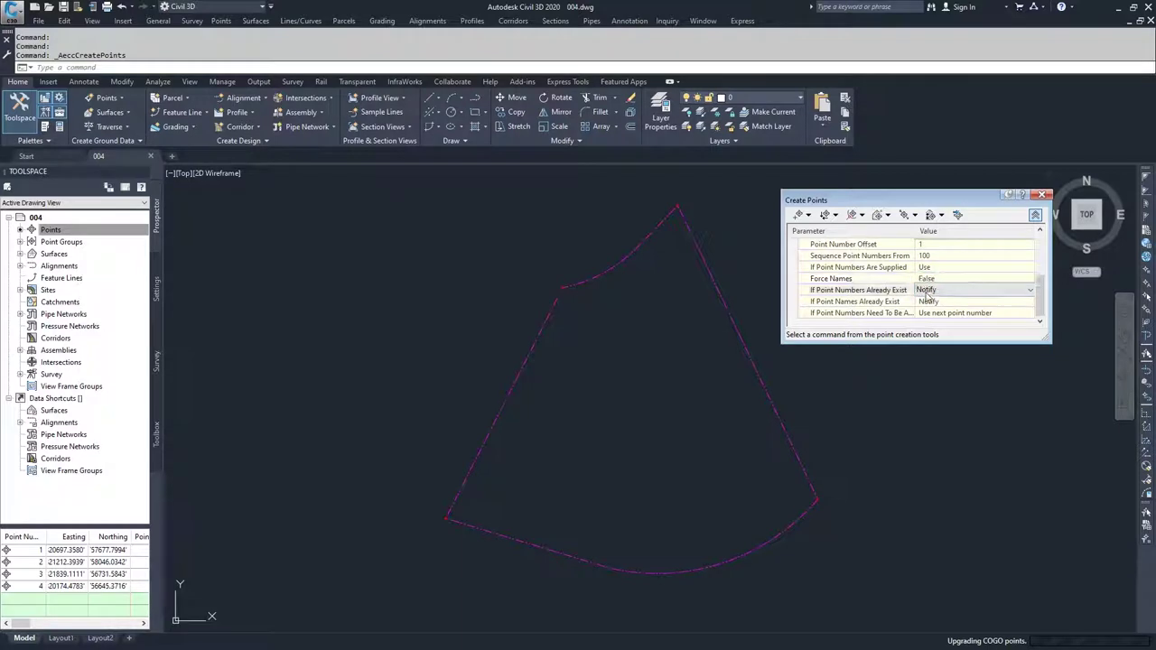
{"action": "left_click", "coordinate": [944, 290]}
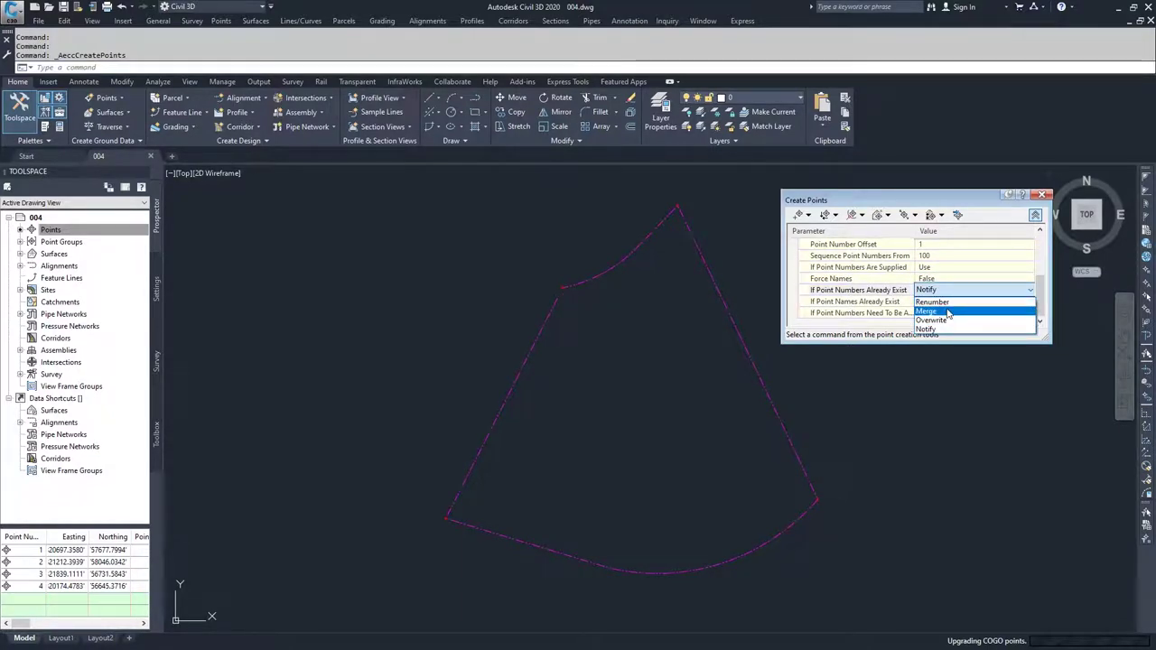
{"action": "left_click", "coordinate": [957, 291]}
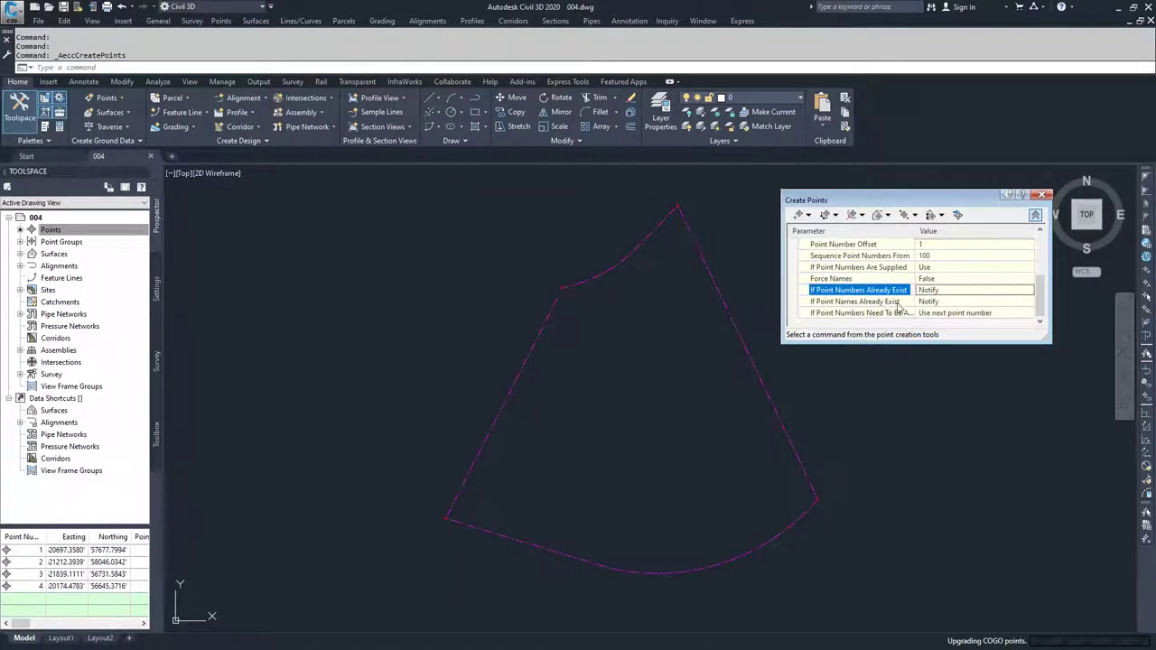
{"action": "left_click", "coordinate": [946, 302]}
{"action": "left_click", "coordinate": [947, 303]}
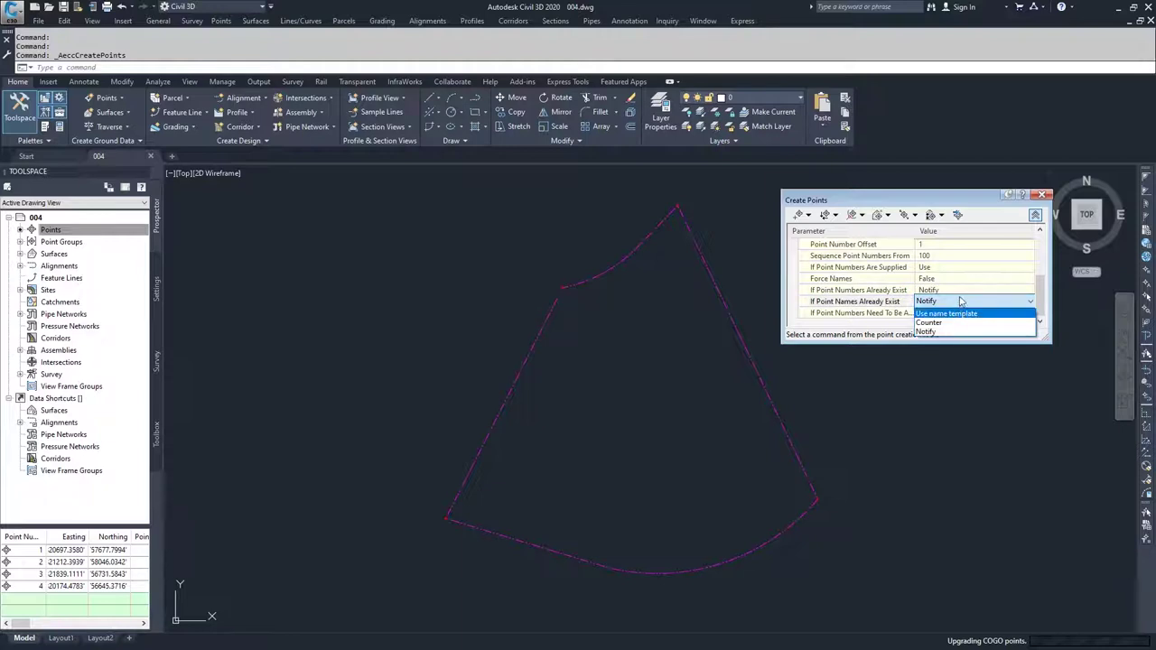
{"action": "left_click", "coordinate": [962, 302]}
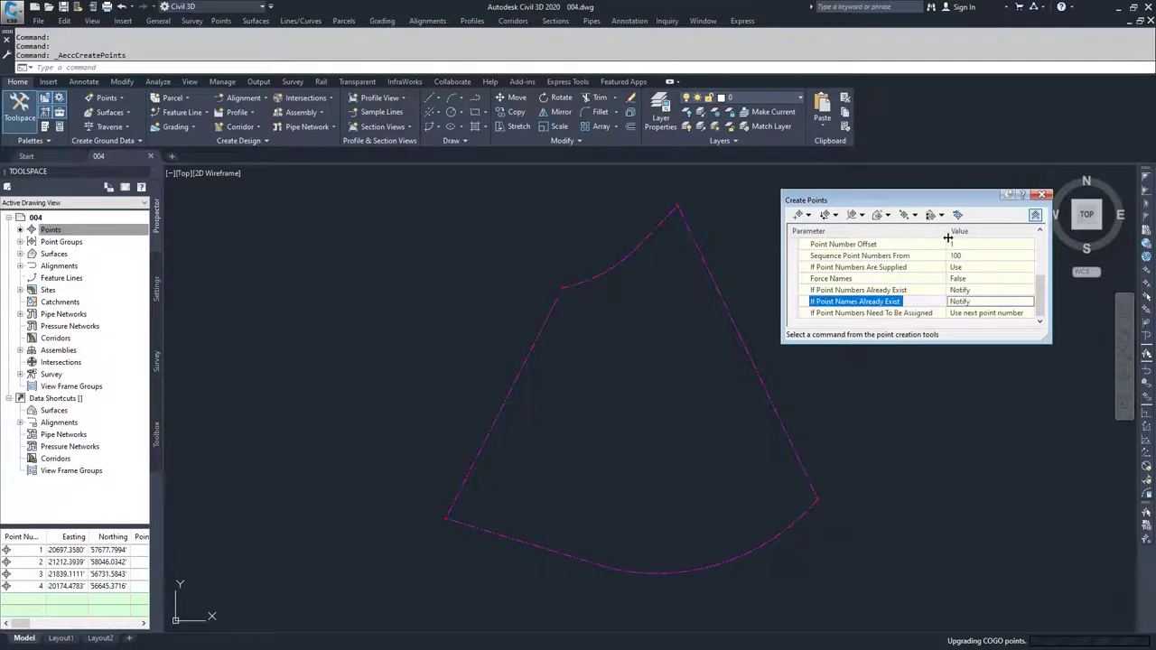
Step: Review the options for If Point Numbers Need To Be Assigned and collapse the Point Identity parameters
{"action": "left_click", "coordinate": [932, 313]}
{"action": "left_click", "coordinate": [971, 313]}
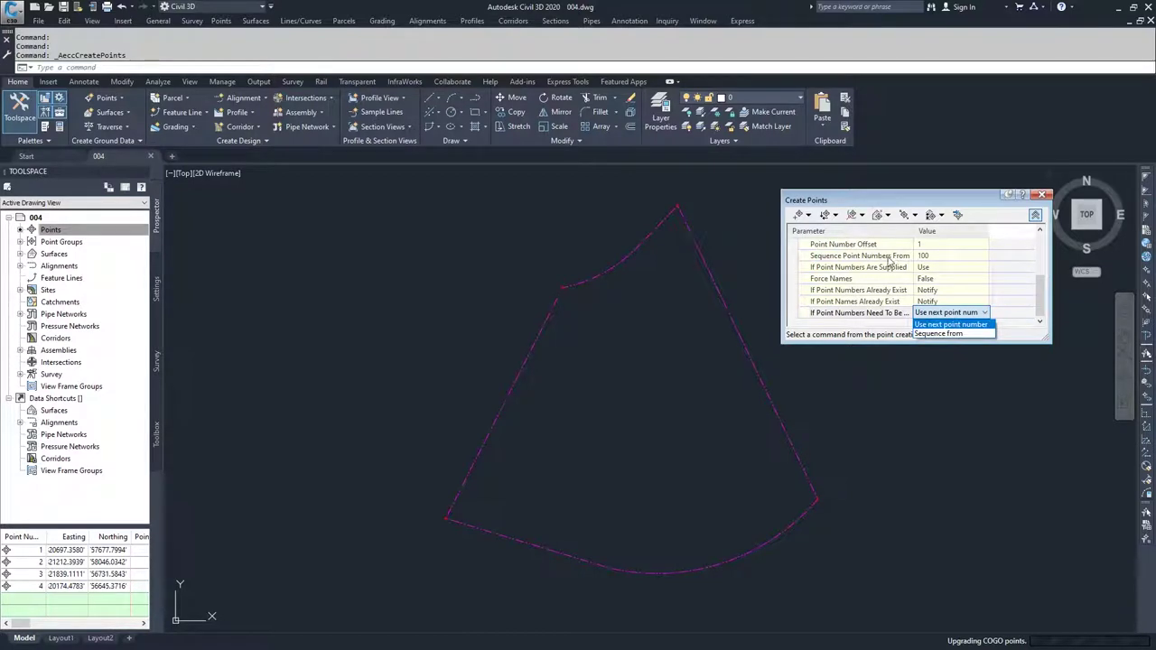
{"action": "left_click", "coordinate": [986, 316]}
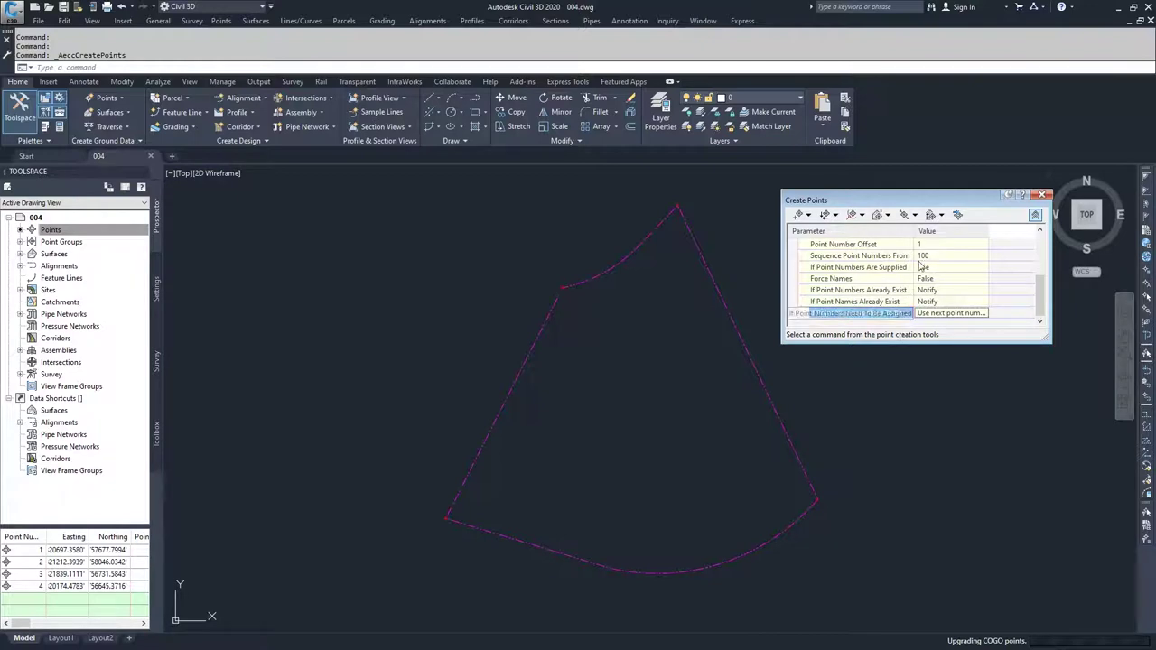
{"action": "scroll", "coordinate": [867, 289], "scroll_direction": "up", "scroll_amount": 2}
{"action": "left_click", "coordinate": [796, 244]}
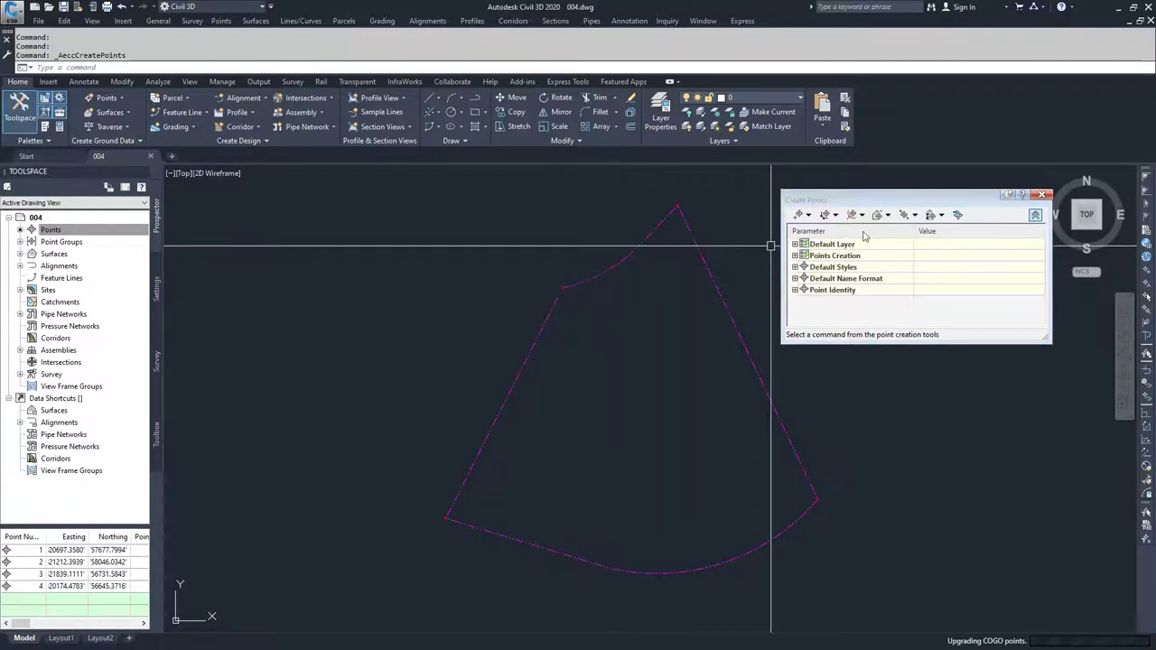
Step: Expand Point Identity to check the Next Point Number parameter and close the Create Points tools
{"action": "left_click", "coordinate": [794, 290]}
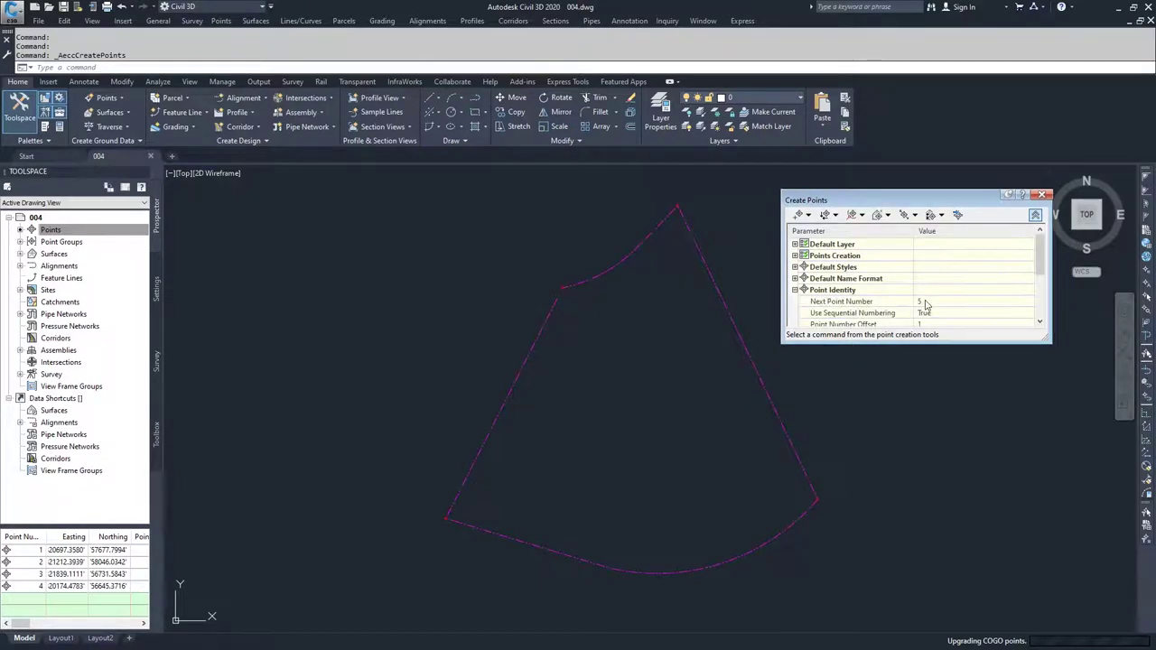
{"action": "left_click", "coordinate": [1035, 215]}
{"action": "left_click", "coordinate": [1042, 195]}
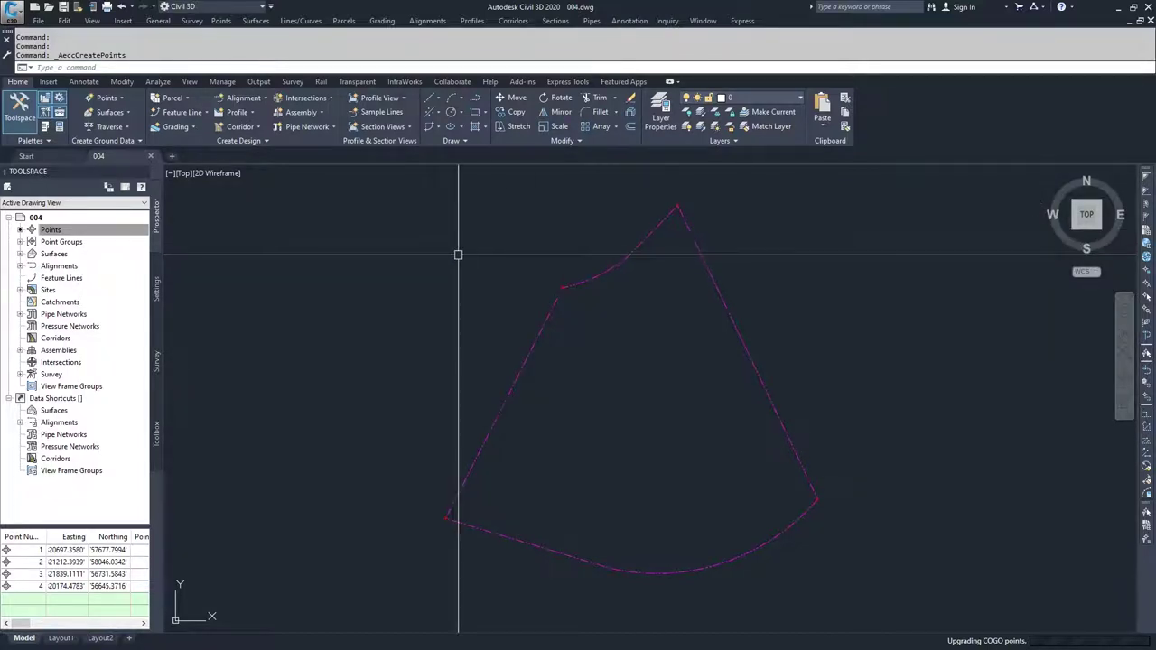
Step: Open the drawing's points in the point editor table, widen the Point Number column and look through the remaining columns
{"action": "left_click", "coordinate": [54, 231]}
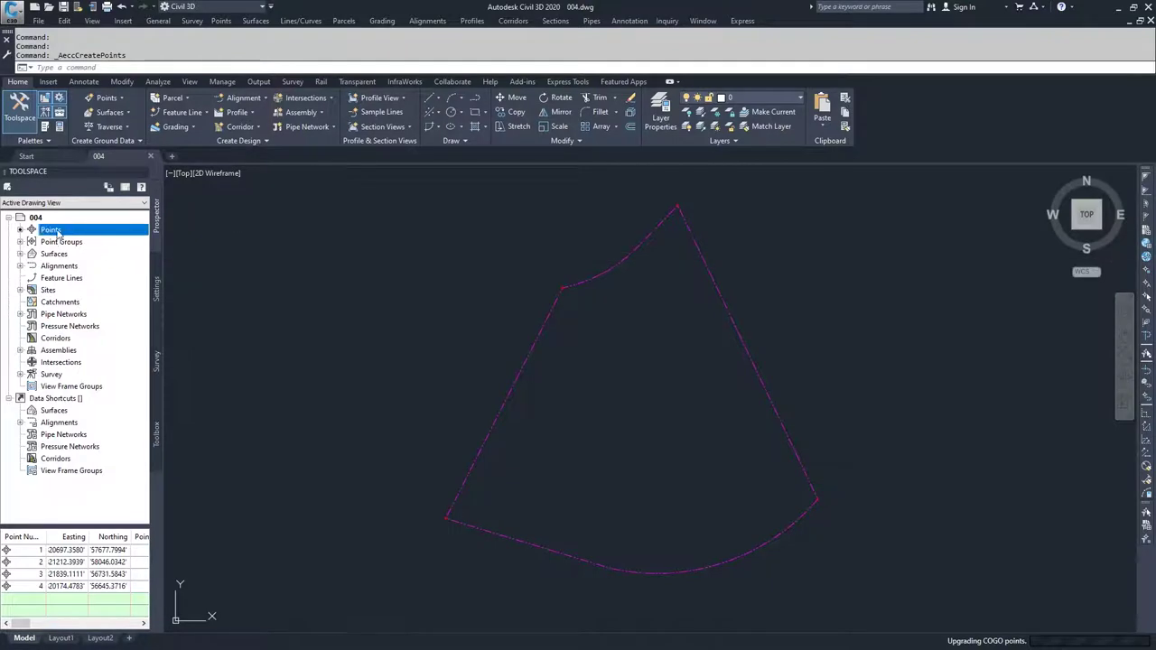
{"action": "right_click", "coordinate": [56, 233]}
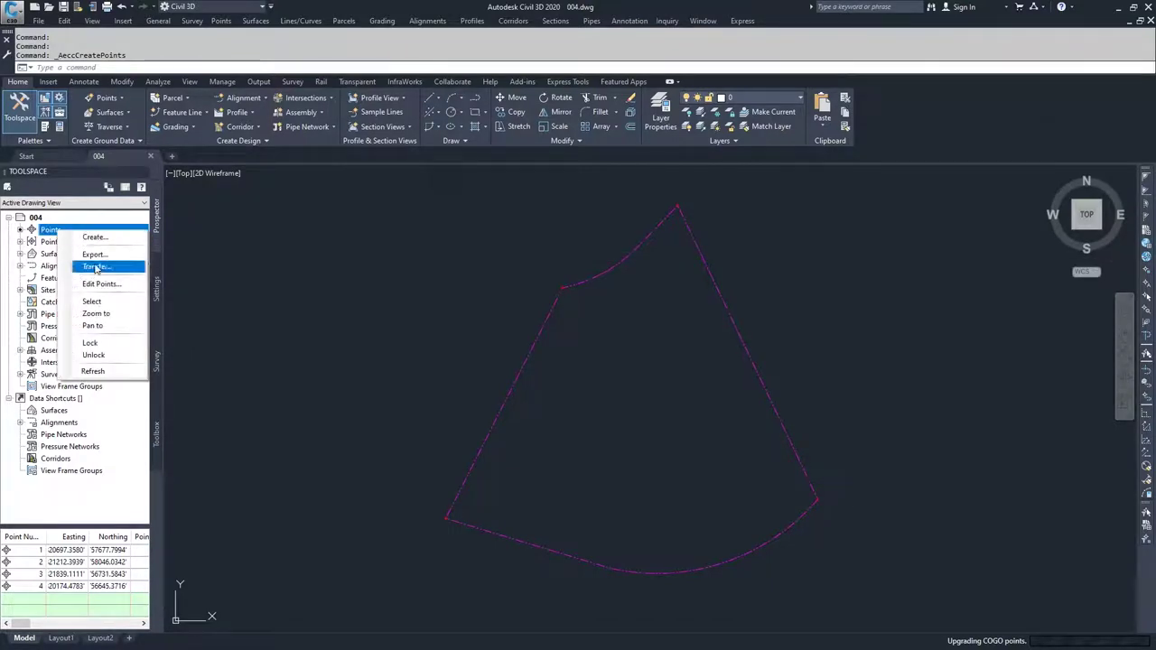
{"action": "left_click", "coordinate": [101, 285]}
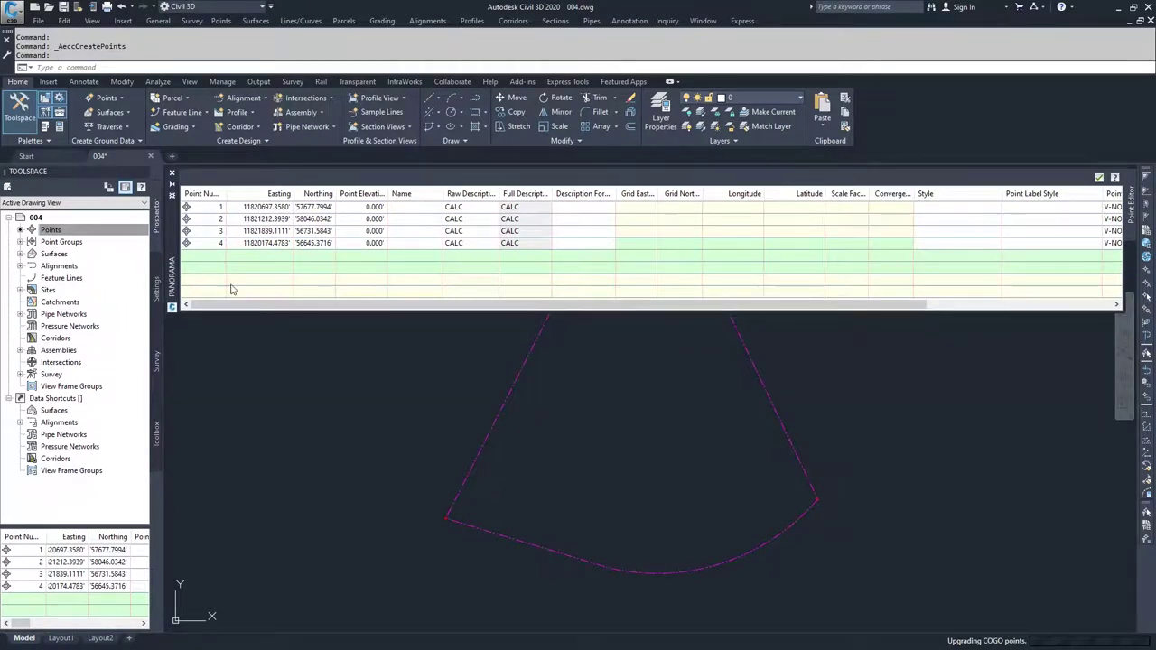
{"action": "left_click_drag", "start_coordinate": [225, 190], "coordinate": [256, 189]}
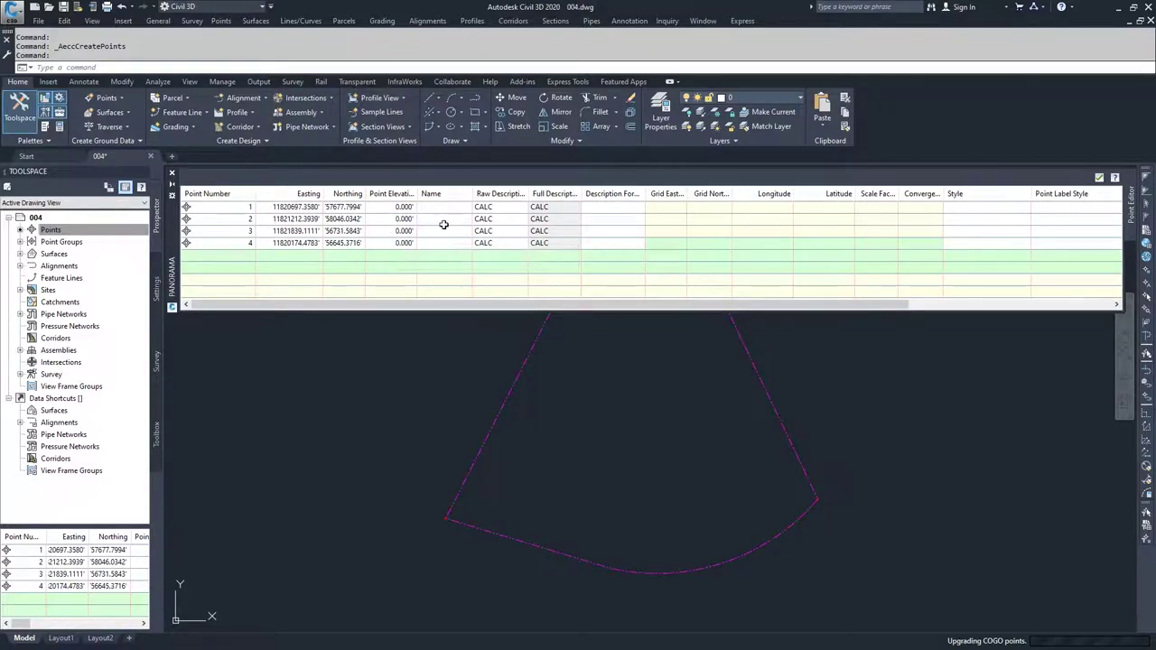
{"action": "left_click_drag", "start_coordinate": [578, 307], "coordinate": [583, 309]}
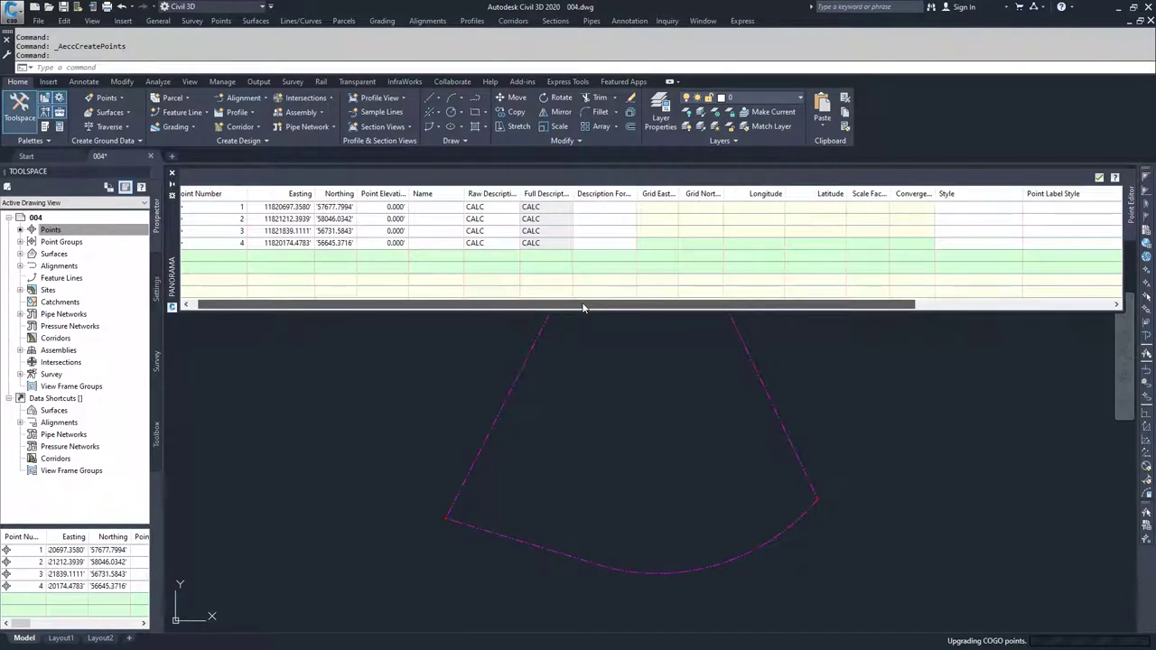
{"action": "left_click_drag", "start_coordinate": [583, 308], "coordinate": [769, 313]}
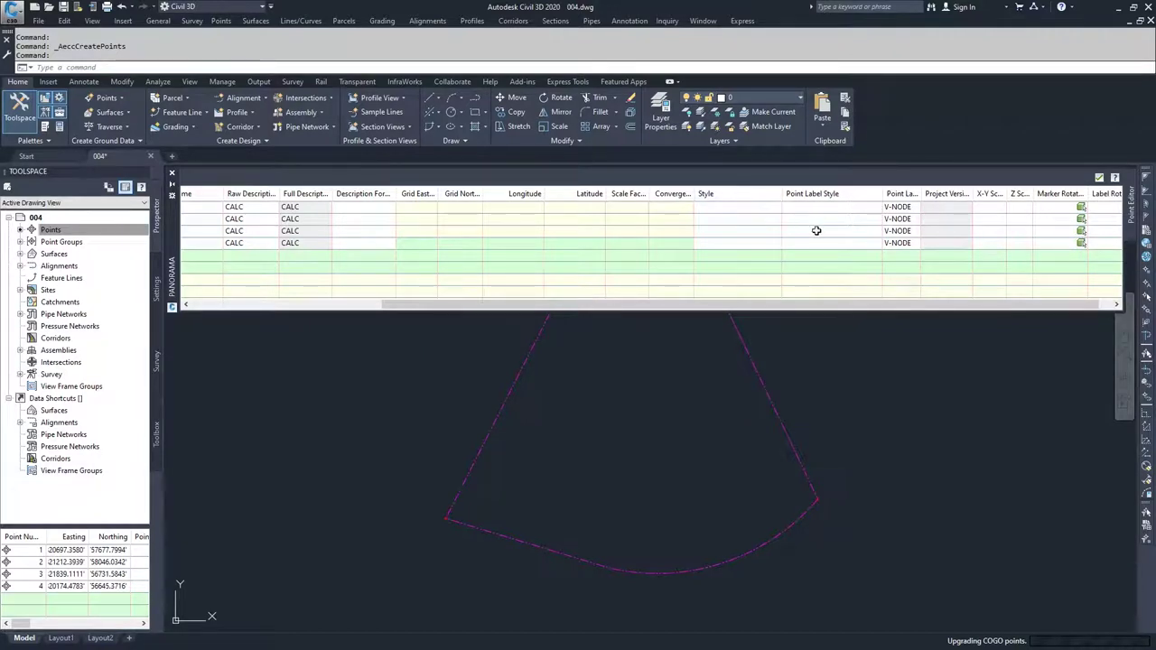
{"action": "left_click_drag", "start_coordinate": [889, 308], "coordinate": [621, 307]}
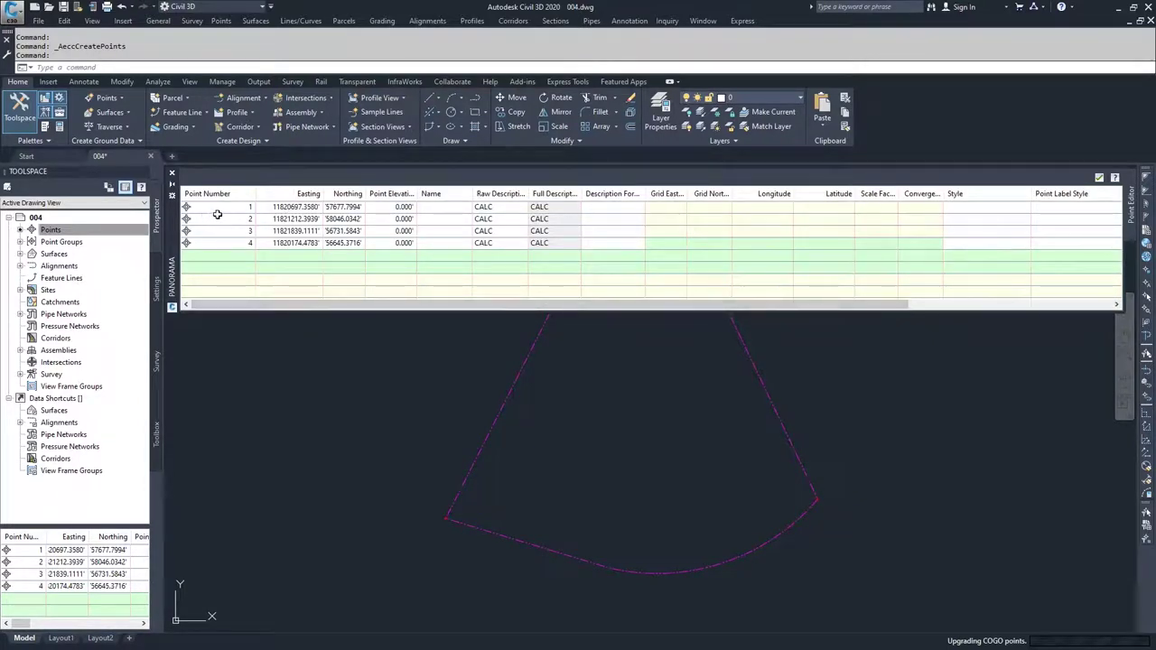
Step: Renumber points 1 and 2 as 3001 and 3002 in the point editor
{"action": "mouse_move", "coordinate": [227, 207]}
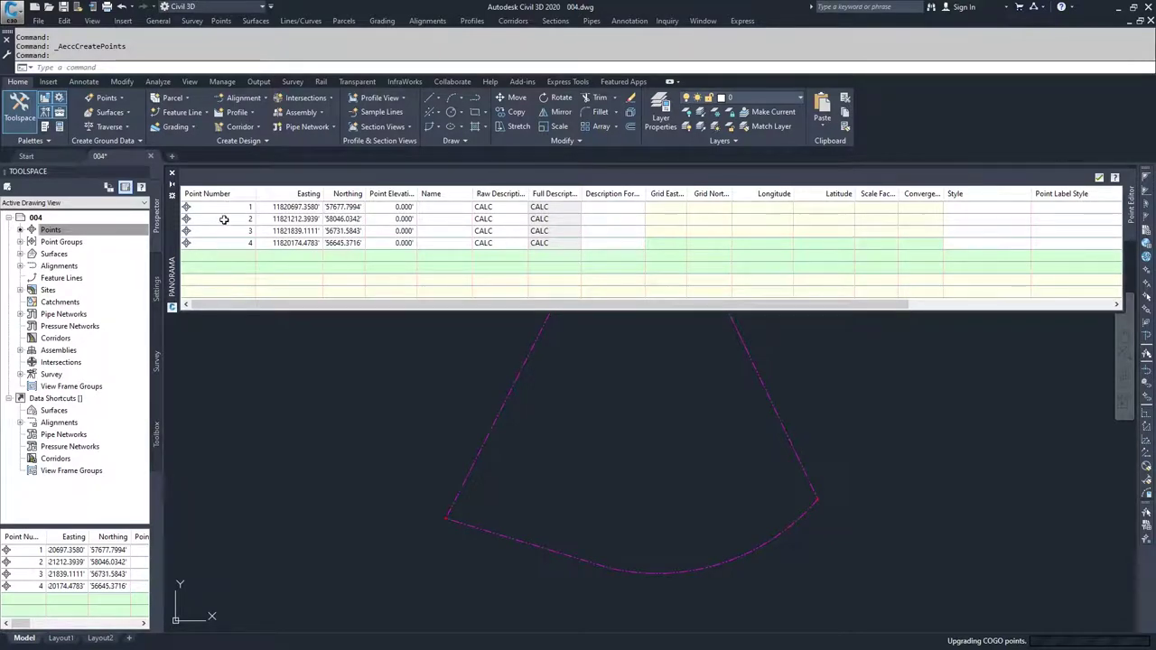
{"action": "left_click", "coordinate": [234, 207]}
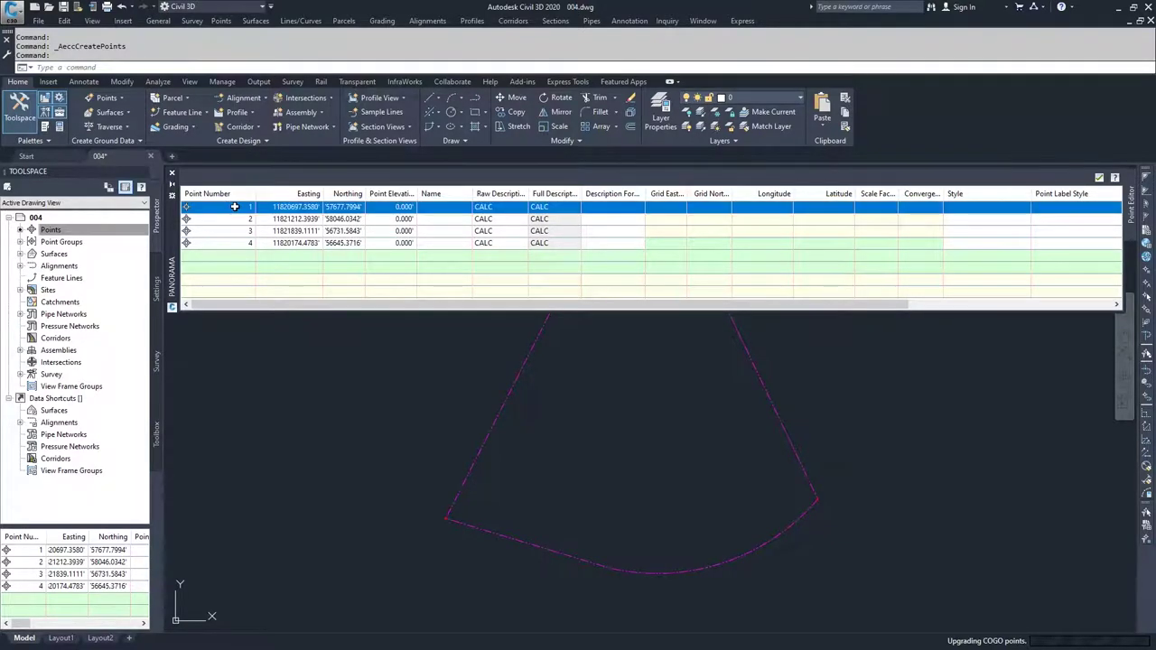
{"action": "left_click", "coordinate": [235, 207]}
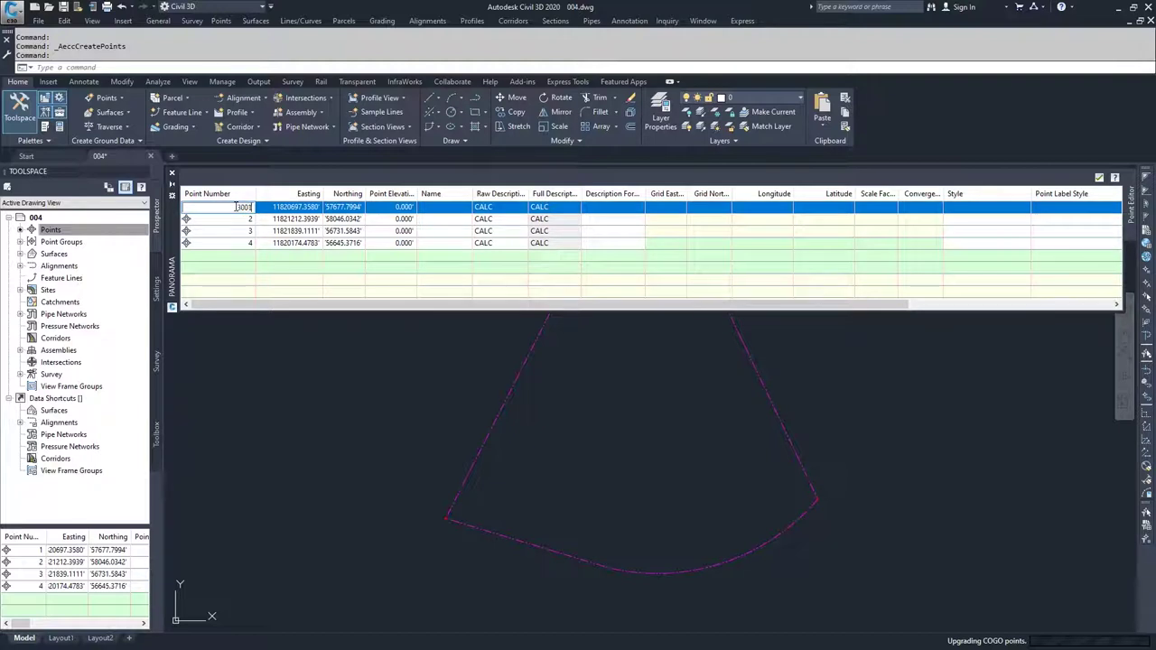
{"action": "left_click", "coordinate": [242, 218]}
{"action": "left_click", "coordinate": [242, 219]}
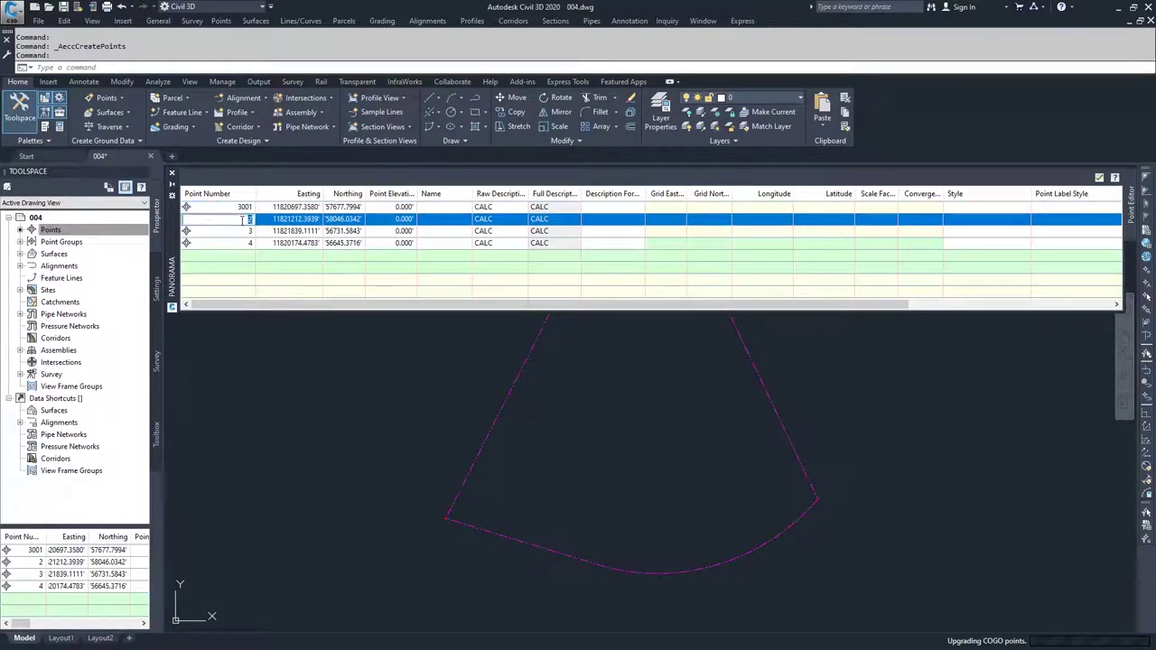
{"action": "type", "text": "3002"}
Step: Renumber points 3 and 4 as 3003 and 3004 and close the point editor
{"action": "left_click", "coordinate": [242, 232]}
{"action": "left_click", "coordinate": [242, 231]}
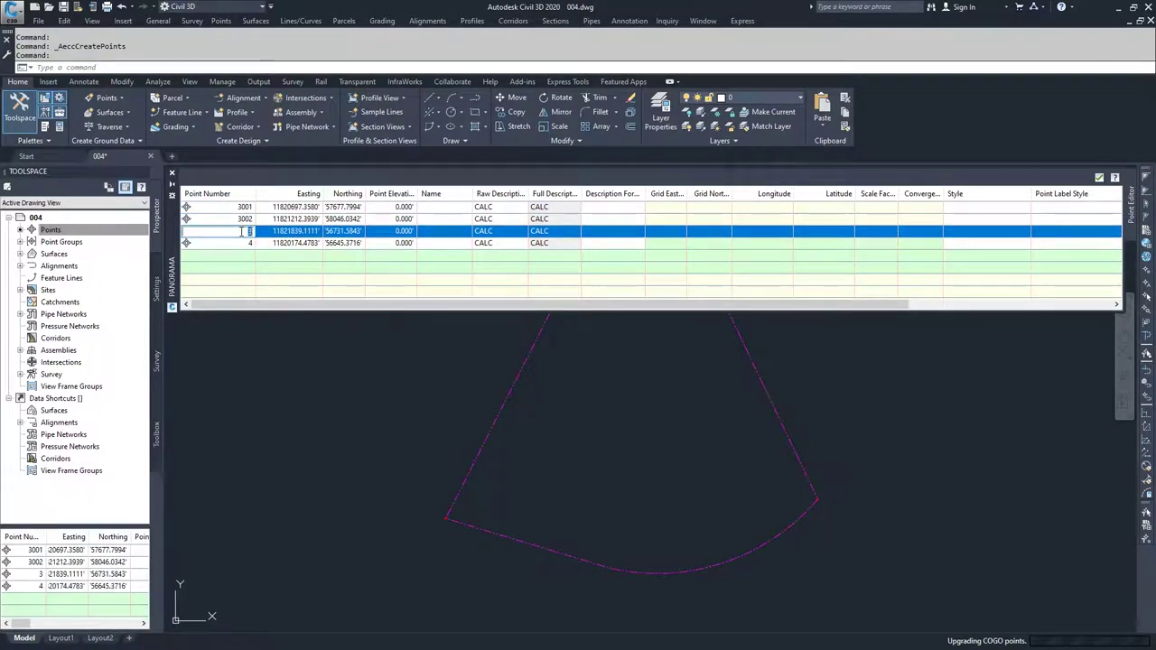
{"action": "type", "text": "3003"}
{"action": "left_click", "coordinate": [248, 243]}
{"action": "left_click", "coordinate": [249, 243]}
{"action": "type", "text": "300"}
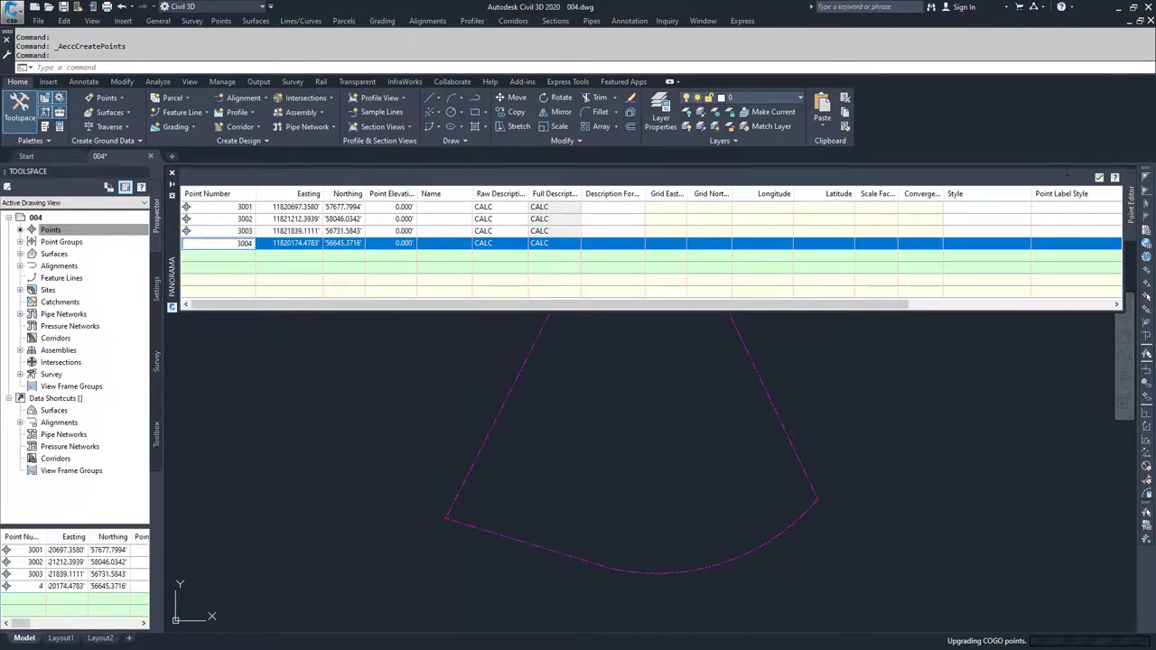
{"action": "left_click", "coordinate": [1099, 177]}
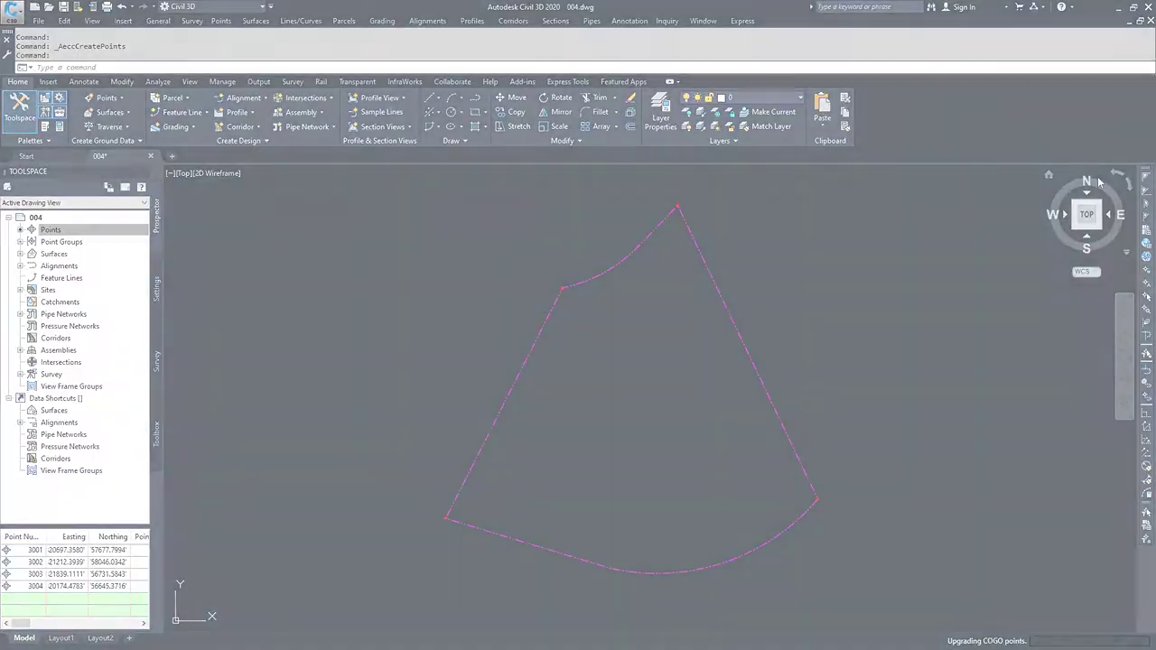